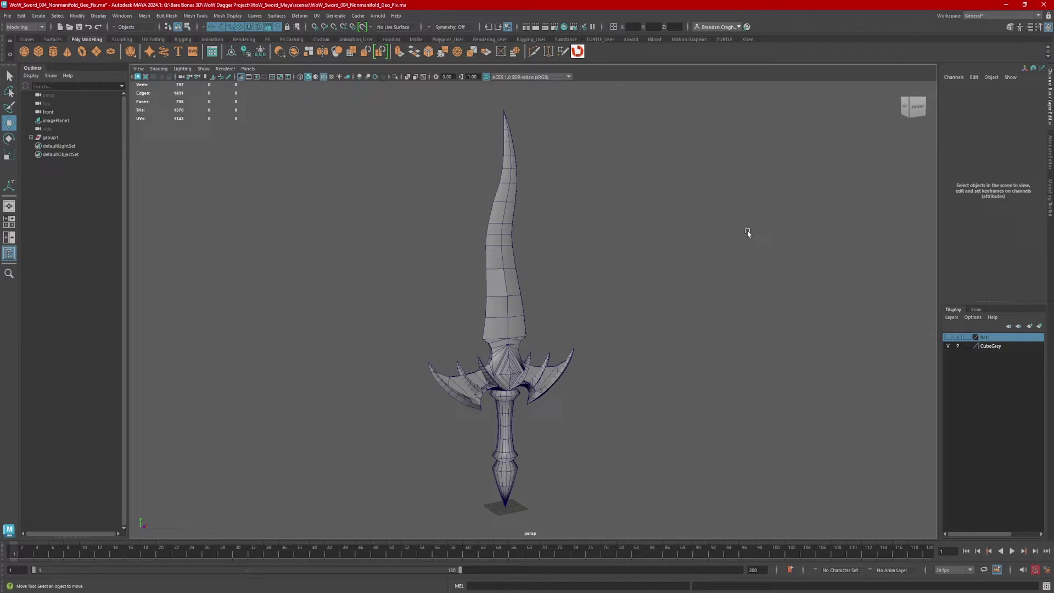
Open the mesh Cleanup options and set the operation to select matching polygons on the selected objects
{"action": "left_click_drag", "start_coordinate": [748, 232], "coordinate": [737, 335], "text": "alt"}
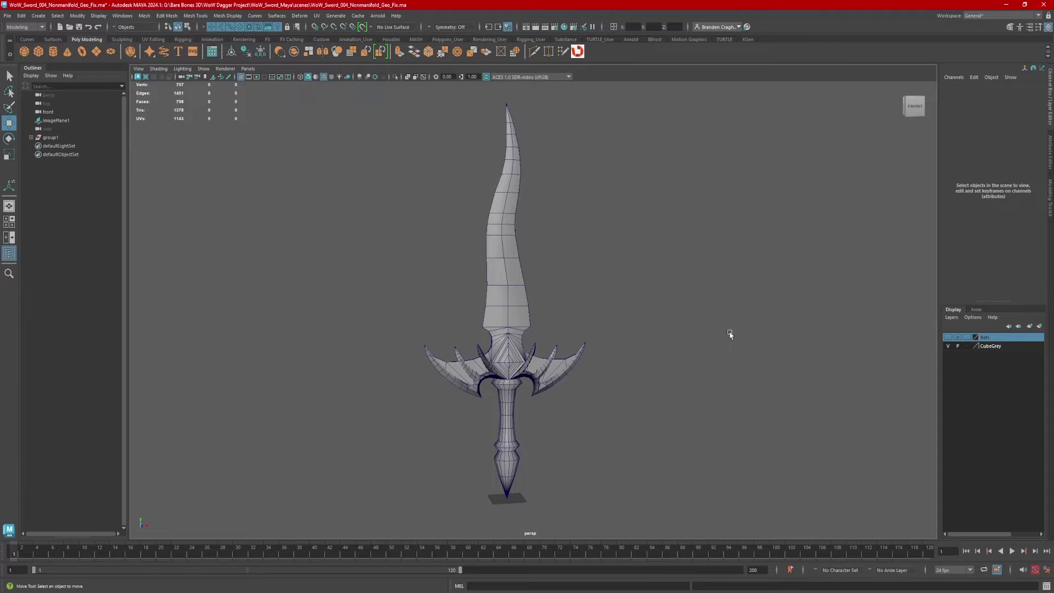
{"action": "left_click_drag", "start_coordinate": [604, 323], "coordinate": [613, 324], "text": "alt"}
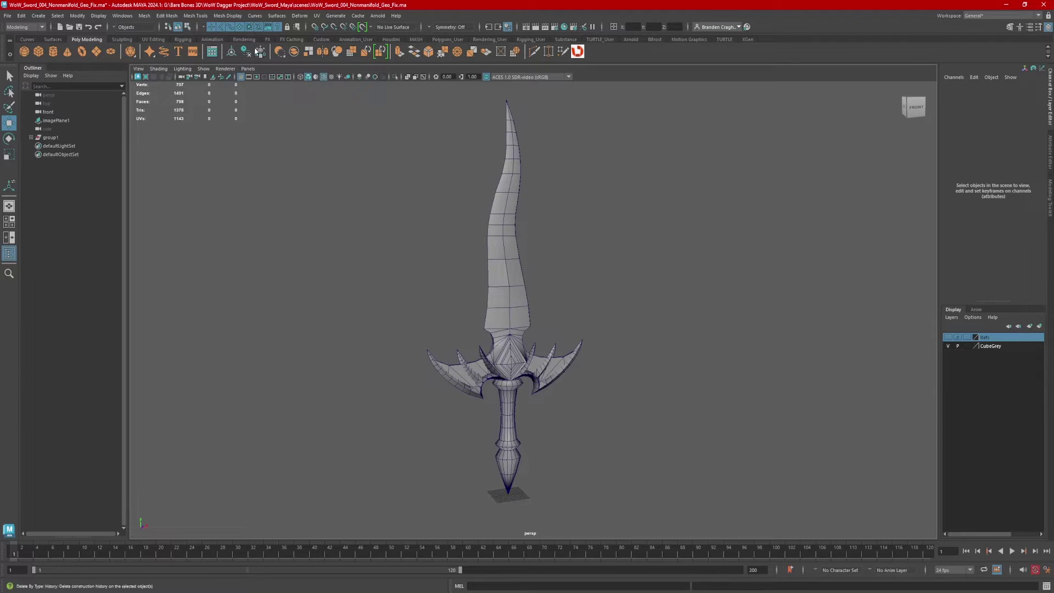
{"action": "left_click", "coordinate": [144, 16]}
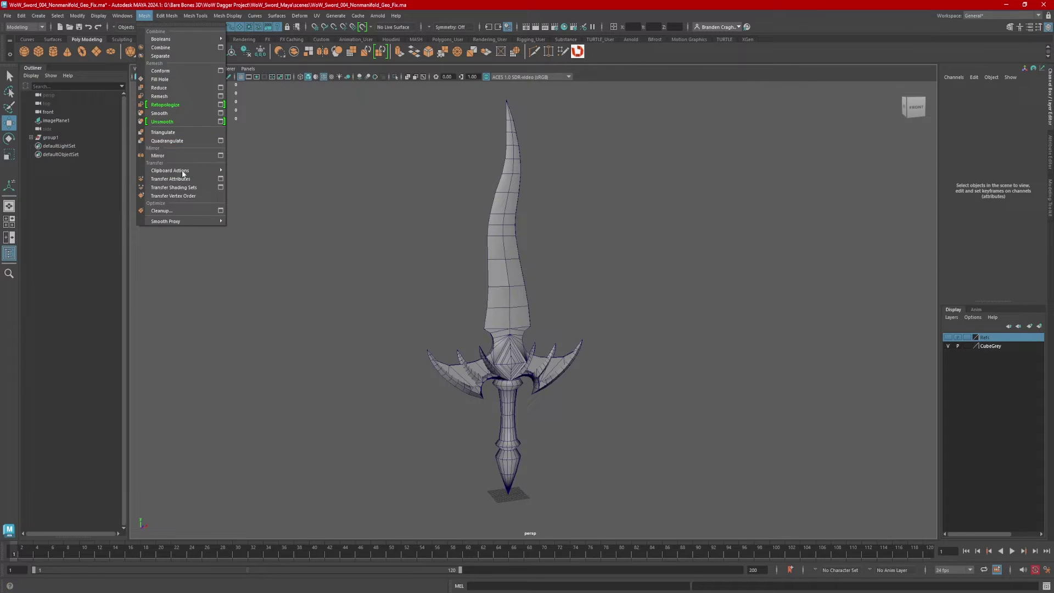
{"action": "left_click", "coordinate": [222, 214]}
{"action": "left_click_drag", "start_coordinate": [791, 145], "coordinate": [666, 147]}
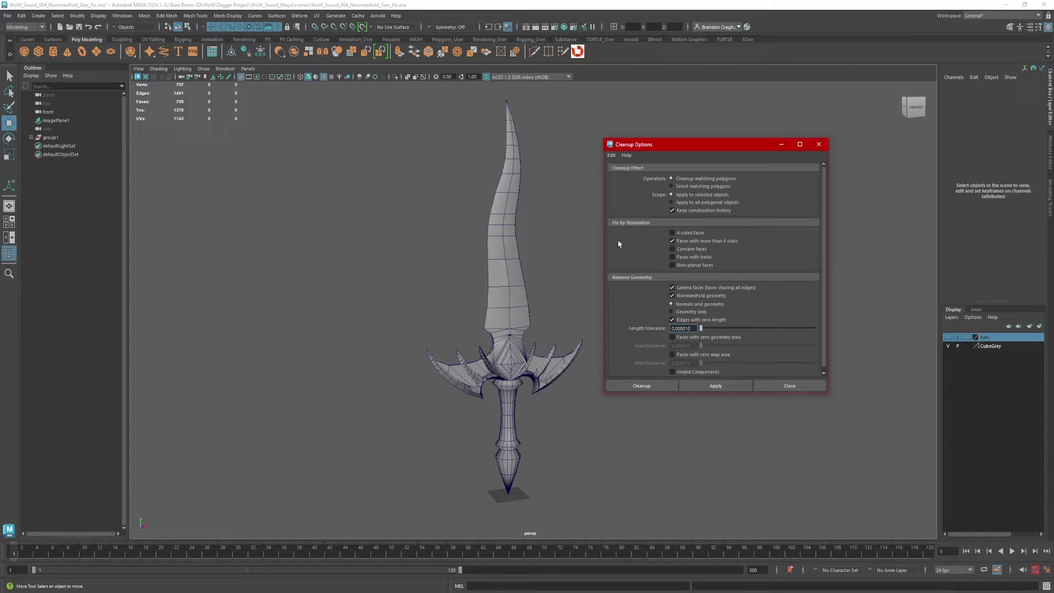
{"action": "left_click_drag", "start_coordinate": [426, 250], "coordinate": [584, 457]}
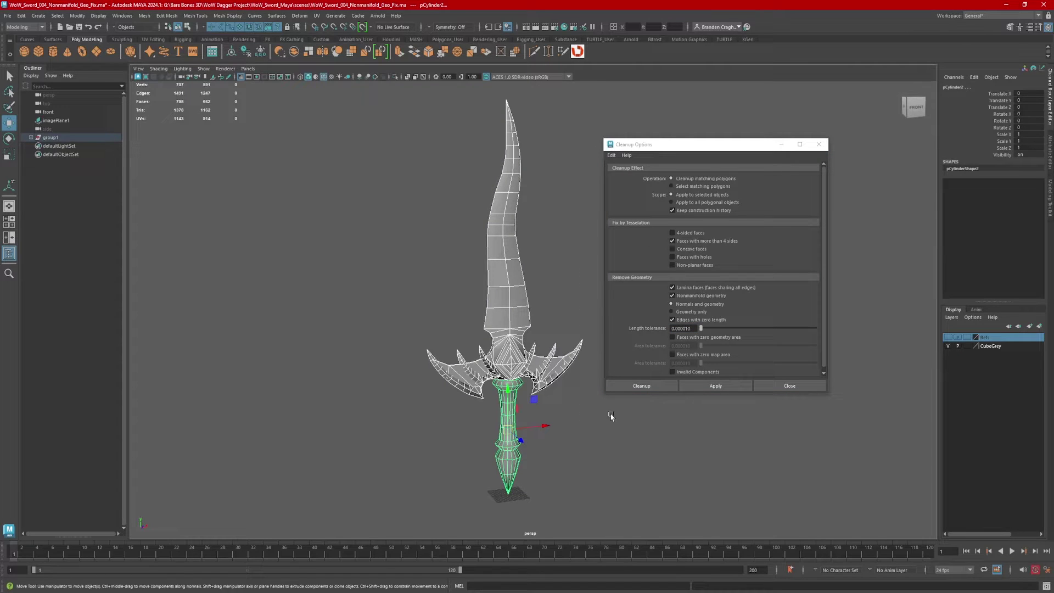
{"action": "left_click", "coordinate": [671, 186]}
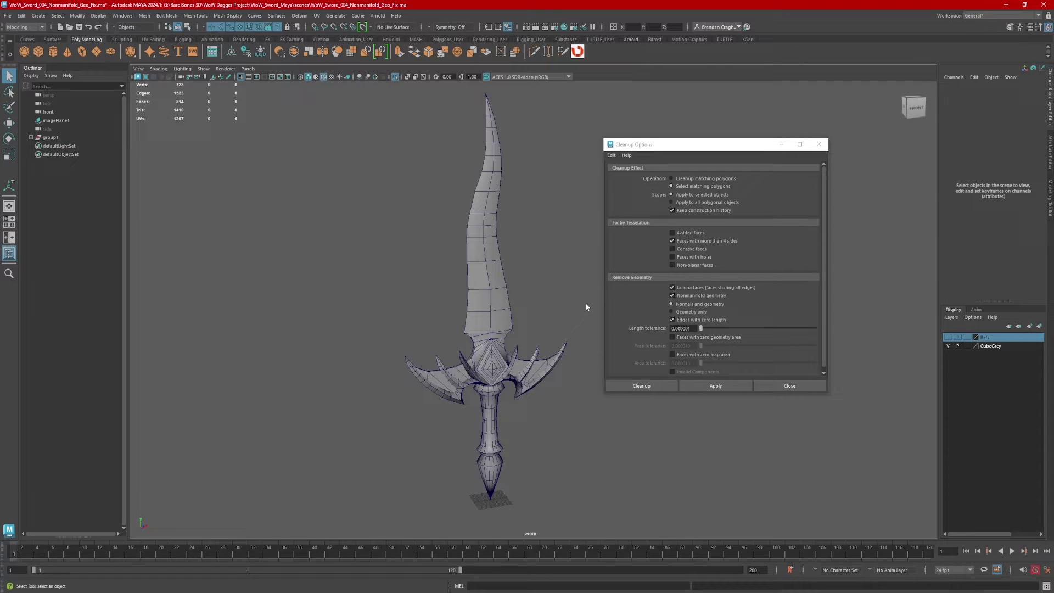
Run the cleanup check on all the dagger meshes and examine the flagged components on the guard and handle
{"action": "left_click_drag", "start_coordinate": [387, 243], "coordinate": [554, 455]}
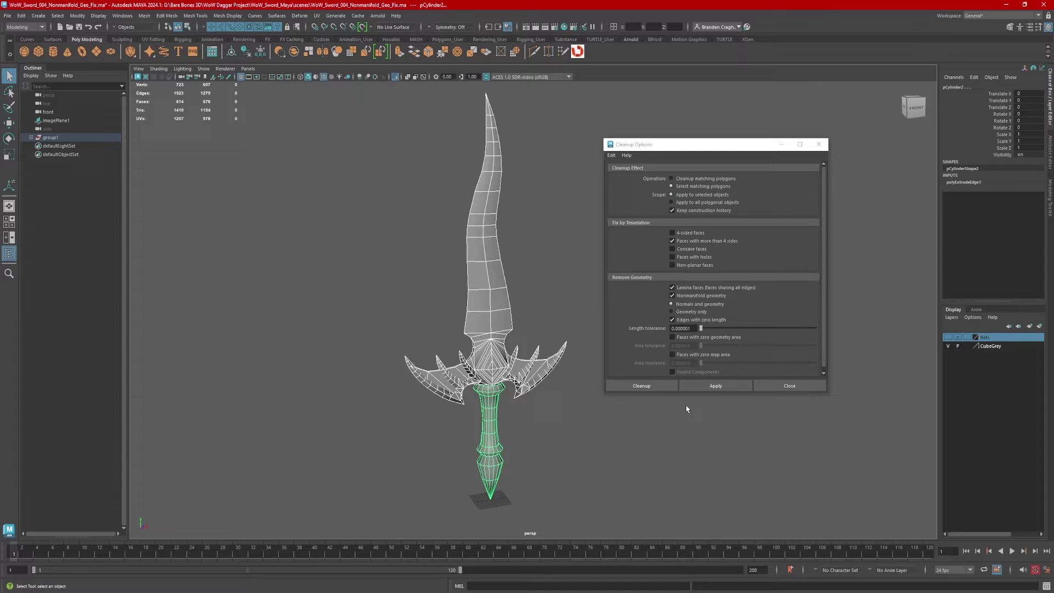
{"action": "left_click", "coordinate": [716, 385]}
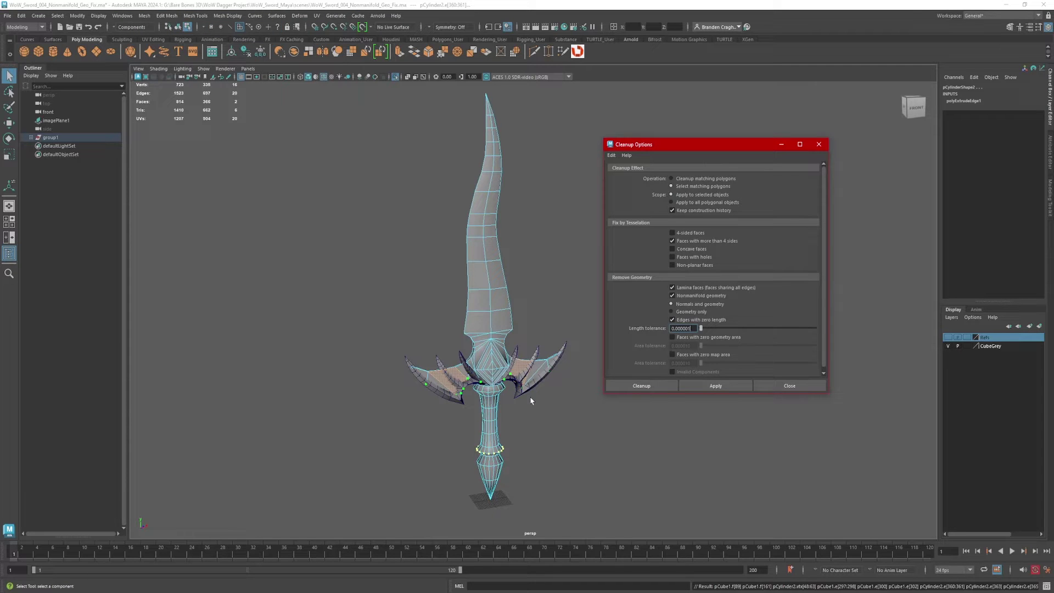
{"action": "left_click_drag", "start_coordinate": [489, 359], "coordinate": [513, 329], "text": "alt"}
{"action": "middle_click_drag", "start_coordinate": [513, 329], "coordinate": [451, 341], "text": "alt"}
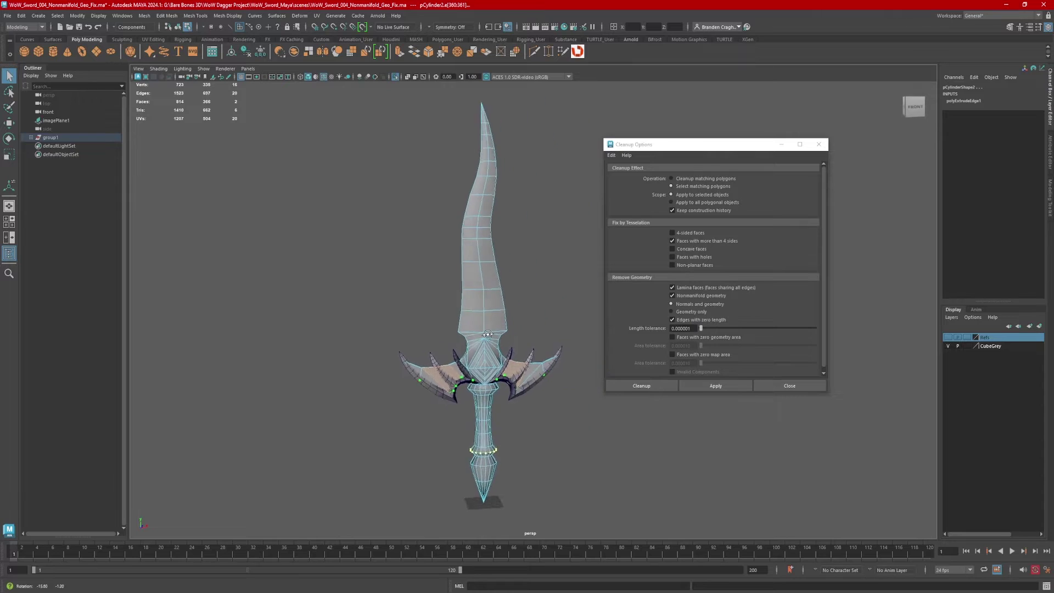
{"action": "right_click_drag", "start_coordinate": [451, 340], "coordinate": [516, 351], "text": "alt"}
{"action": "left_click_drag", "start_coordinate": [516, 351], "coordinate": [537, 357], "text": "alt"}
{"action": "scroll", "coordinate": [537, 357], "scroll_direction": "down", "scroll_amount": 1}
{"action": "middle_click_drag", "start_coordinate": [537, 358], "coordinate": [568, 360], "text": "alt"}
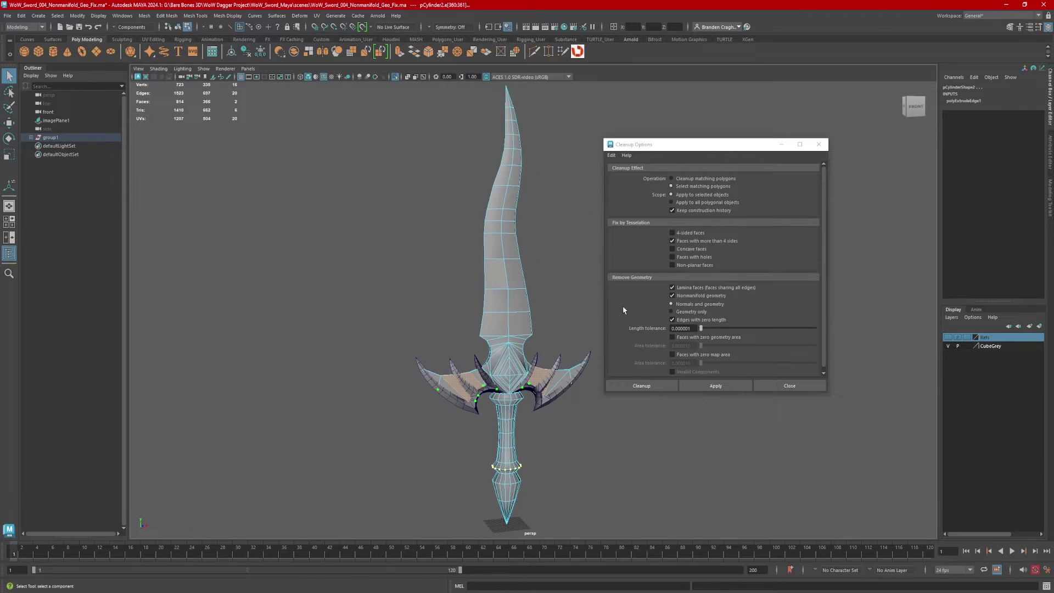
Limit the cleanup check to faces with more than 4 sides and run it on all the dagger meshes
{"action": "left_click", "coordinate": [672, 320]}
{"action": "left_click", "coordinate": [673, 295]}
{"action": "left_click", "coordinate": [673, 287]}
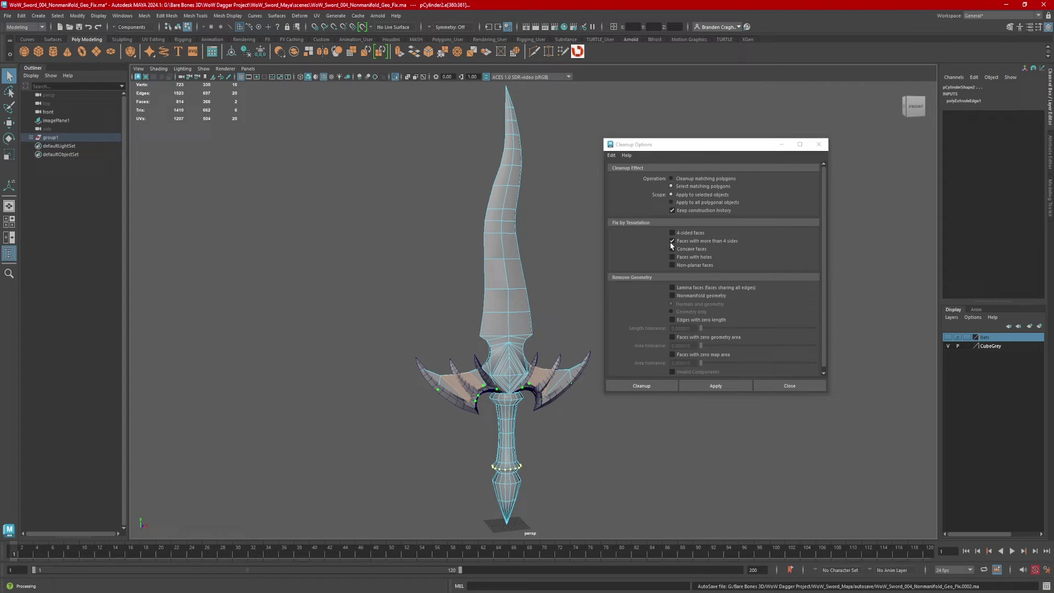
{"action": "right_click_drag", "start_coordinate": [490, 318], "coordinate": [530, 304]}
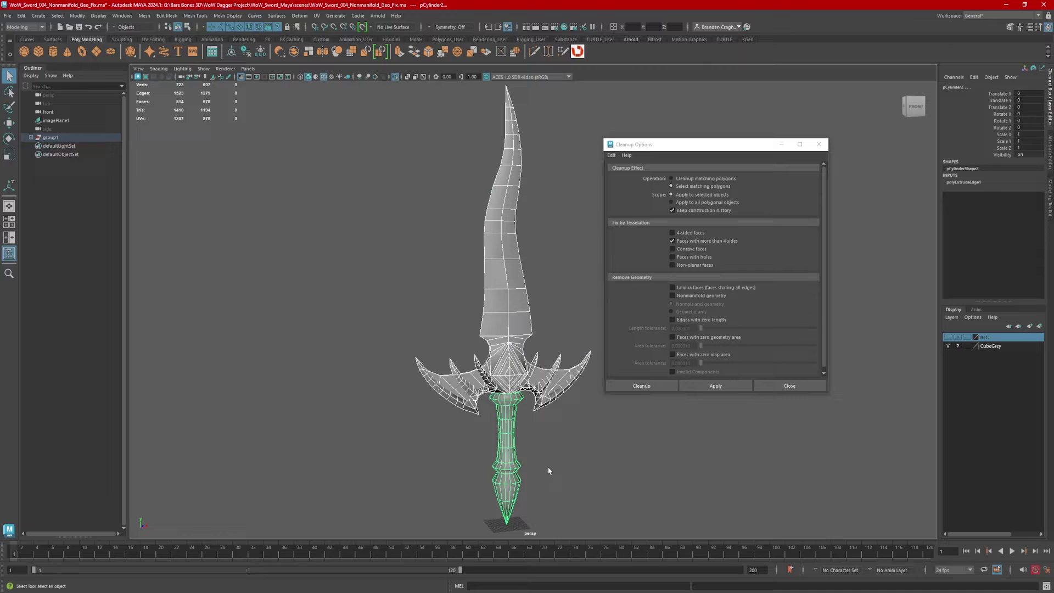
{"action": "left_click", "coordinate": [716, 385]}
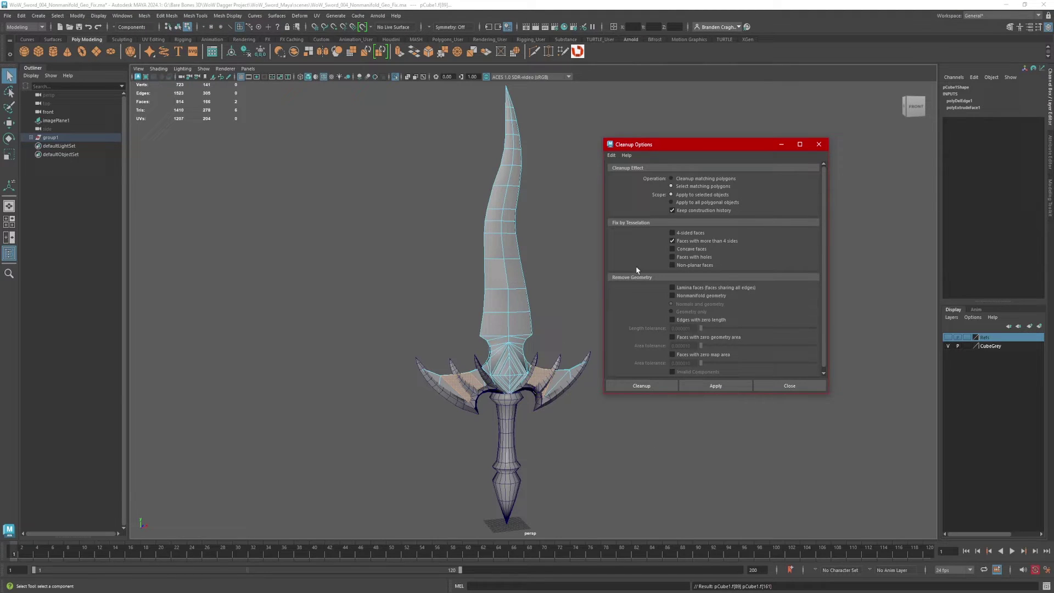
Isolate the blade-and-guard mesh and inspect the flagged many-sided faces on both guard wings
{"action": "right_click_drag", "start_coordinate": [490, 274], "coordinate": [537, 266]}
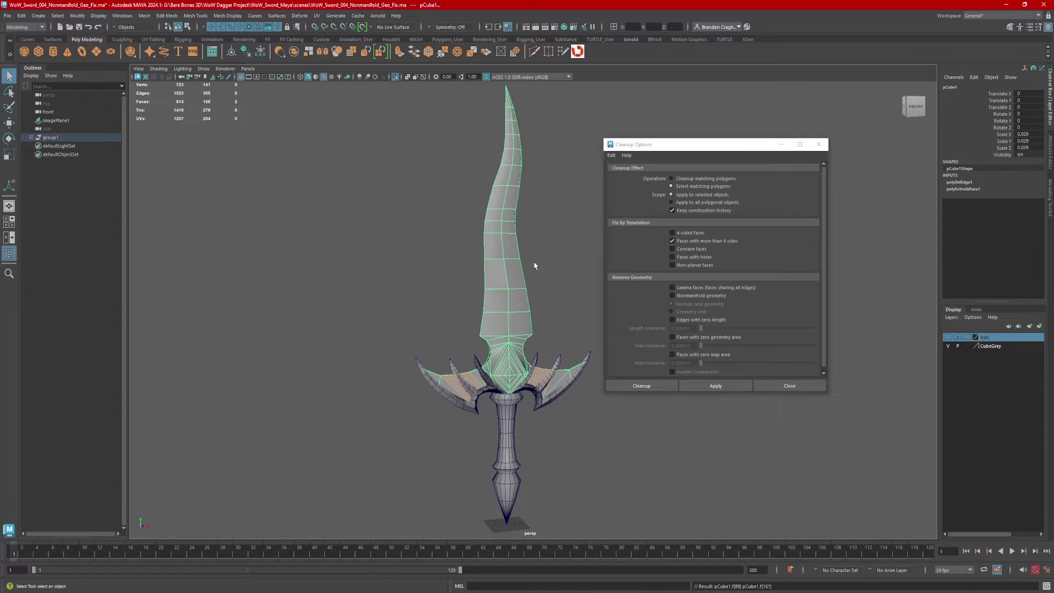
{"action": "left_click", "coordinate": [395, 77]}
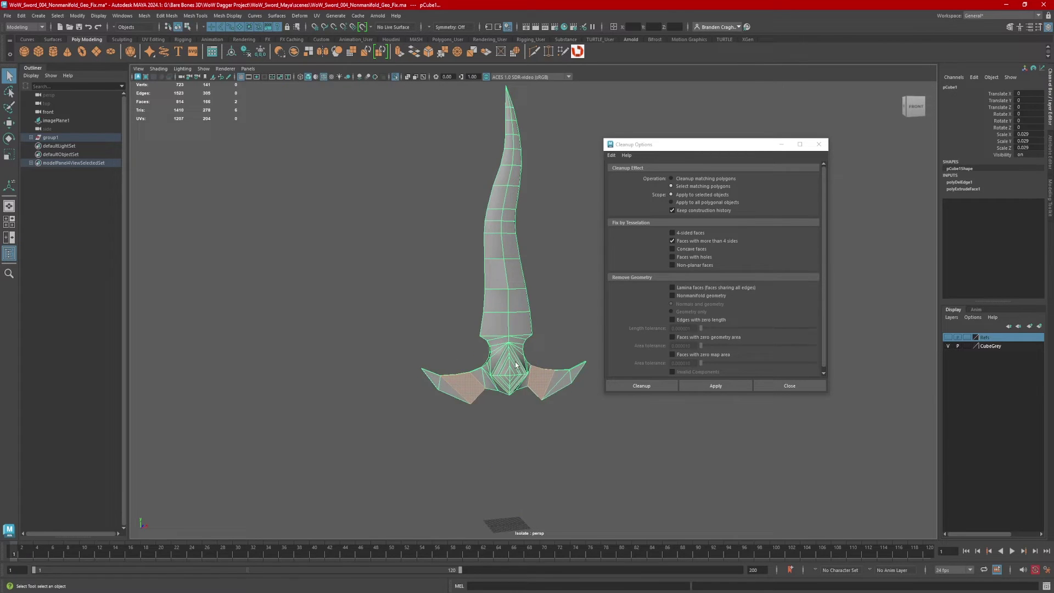
{"action": "right_click_drag", "start_coordinate": [515, 361], "coordinate": [565, 426], "text": "alt"}
{"action": "middle_click_drag", "start_coordinate": [564, 427], "coordinate": [520, 351], "text": "alt"}
{"action": "right_click_drag", "start_coordinate": [520, 351], "coordinate": [544, 357], "text": "alt"}
{"action": "middle_click_drag", "start_coordinate": [544, 357], "coordinate": [565, 347], "text": "alt"}
{"action": "left_click_drag", "start_coordinate": [565, 347], "coordinate": [537, 361], "text": "alt"}
{"action": "right_click_drag", "start_coordinate": [539, 341], "coordinate": [576, 342], "text": "alt"}
{"action": "middle_click_drag", "start_coordinate": [576, 342], "coordinate": [516, 356], "text": "alt"}
{"action": "left_click_drag", "start_coordinate": [503, 360], "coordinate": [546, 377], "text": "alt"}
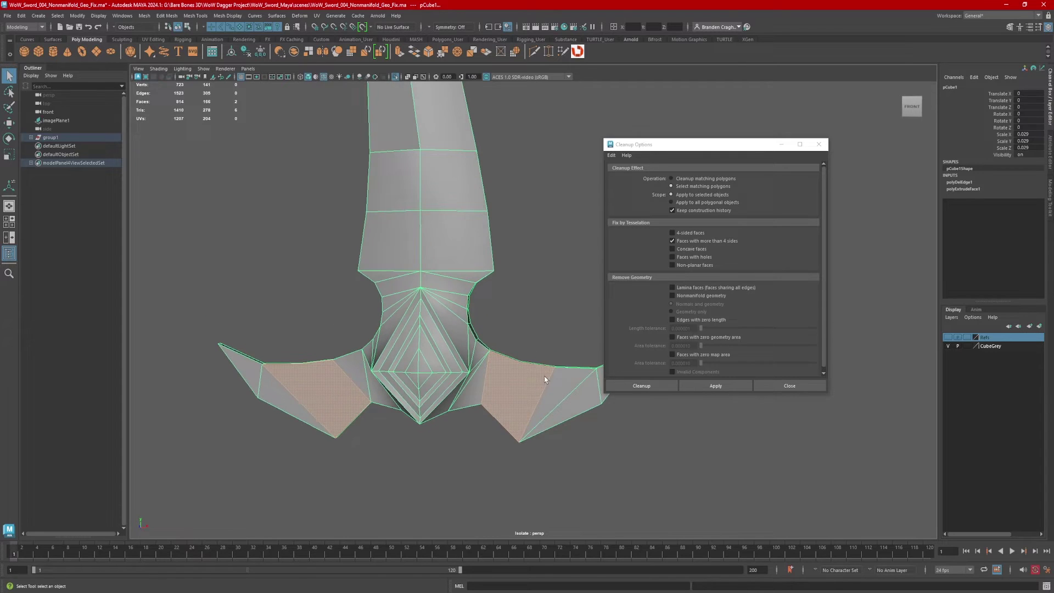
{"action": "right_click_drag", "start_coordinate": [546, 377], "coordinate": [562, 378], "text": "alt"}
{"action": "middle_click_drag", "start_coordinate": [552, 378], "coordinate": [503, 357], "text": "alt"}
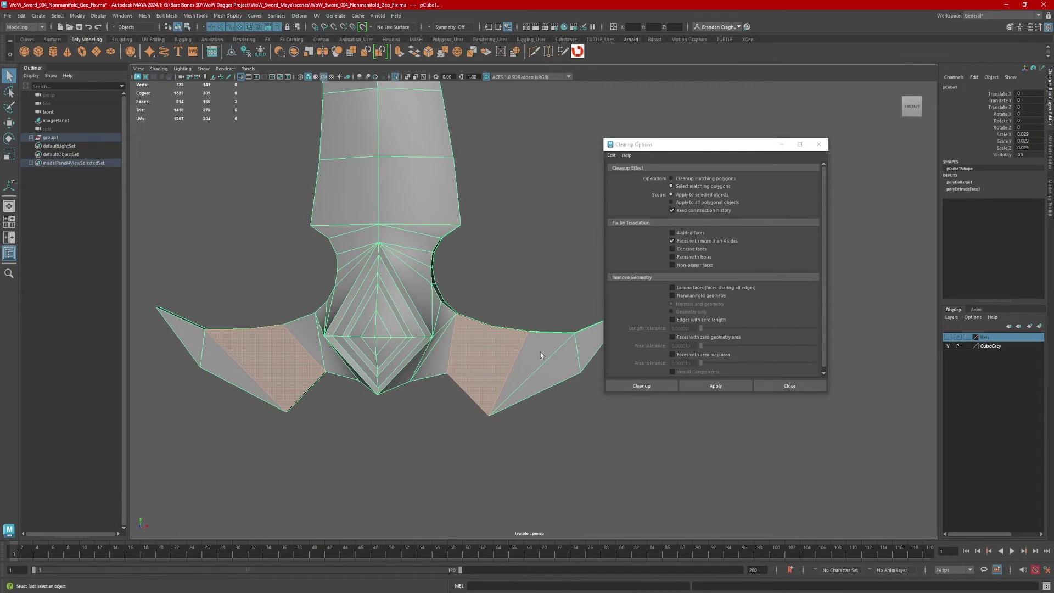
{"action": "left_click_drag", "start_coordinate": [535, 360], "coordinate": [485, 323], "text": "alt"}
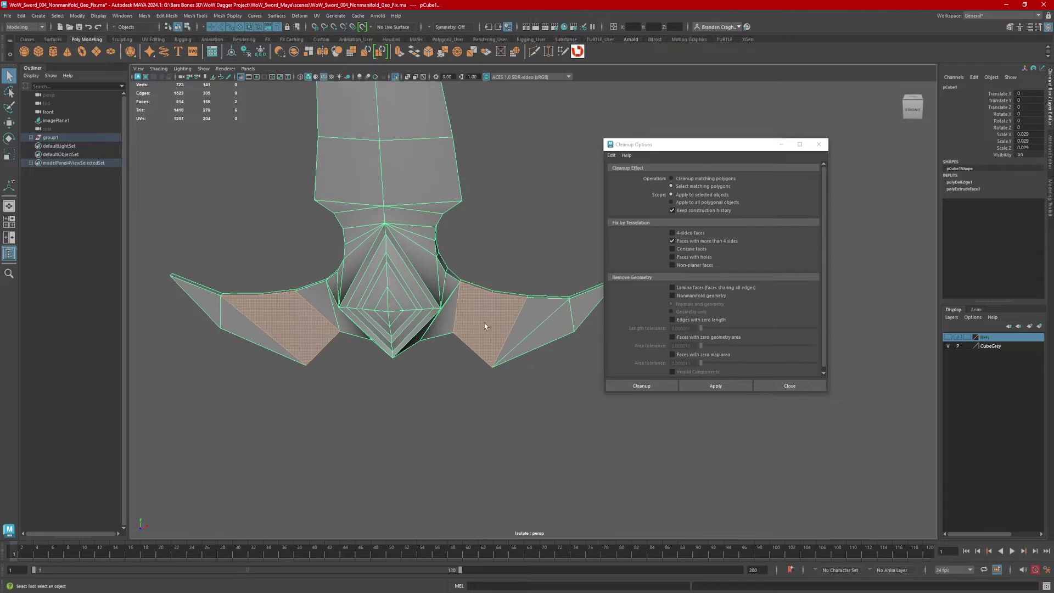
Multi-Cut the right guard wing's many-sided face from its middle upper-edge vertex to the inner lower corner
{"action": "right_click", "coordinate": [496, 322]}
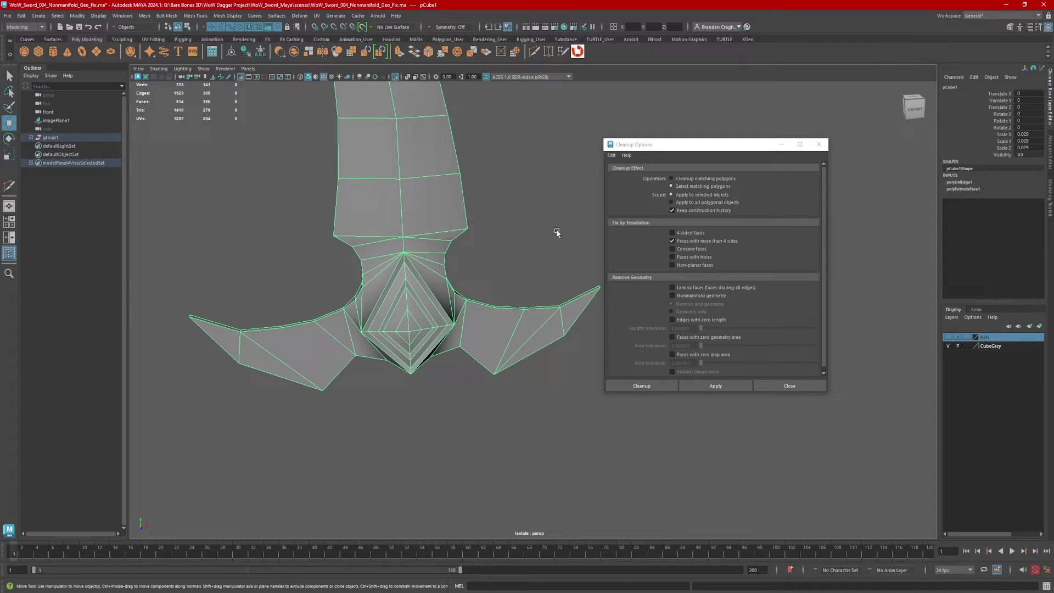
{"action": "right_click_drag", "start_coordinate": [558, 230], "coordinate": [505, 245], "text": "shift"}
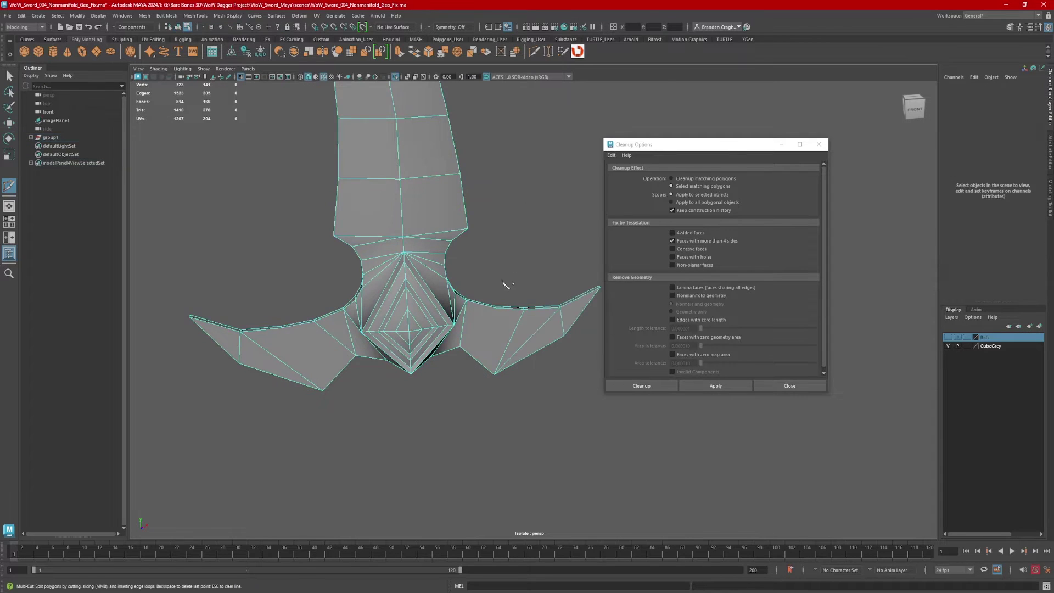
{"action": "middle_click_drag", "start_coordinate": [509, 340], "coordinate": [525, 315], "text": "alt"}
{"action": "left_click_drag", "start_coordinate": [524, 315], "coordinate": [452, 310], "text": "alt"}
{"action": "middle_click_drag", "start_coordinate": [452, 310], "coordinate": [452, 325], "text": "alt"}
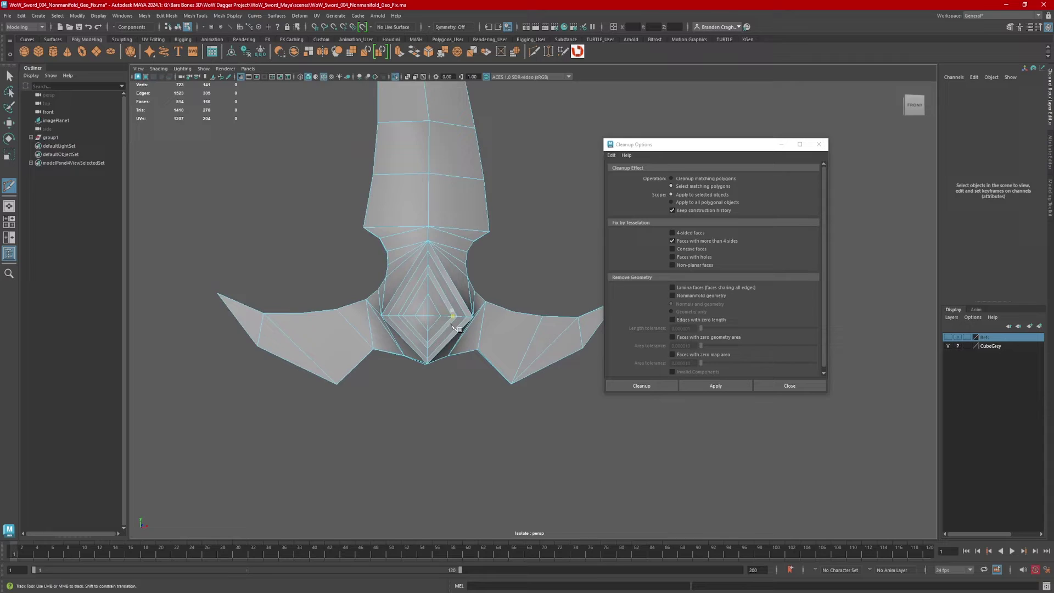
{"action": "left_click_drag", "start_coordinate": [452, 325], "coordinate": [446, 344], "text": "alt"}
{"action": "scroll", "coordinate": [354, 305], "scroll_direction": "up", "scroll_amount": 1}
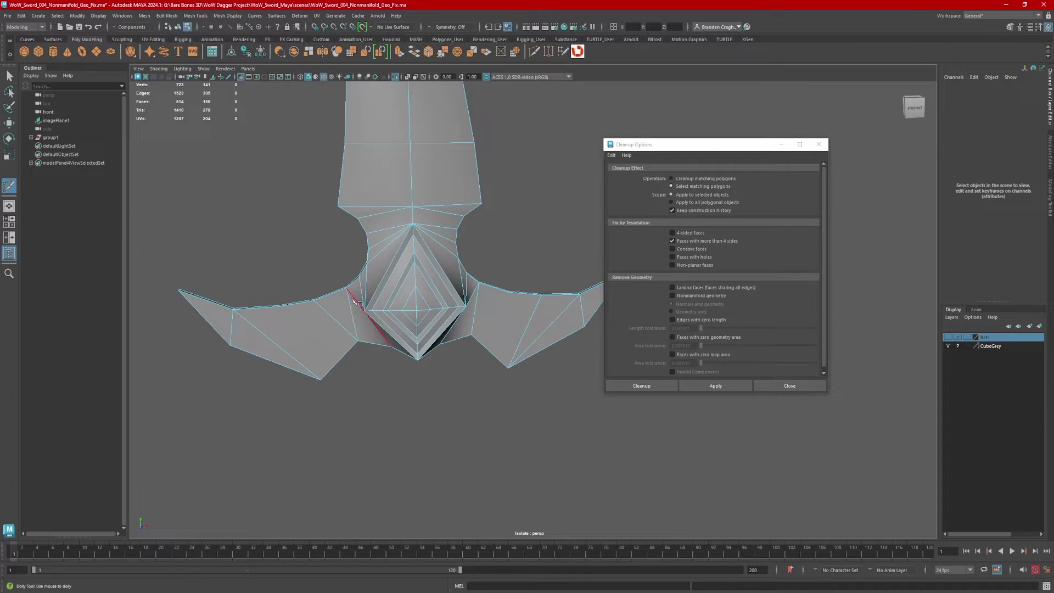
{"action": "left_click_drag", "start_coordinate": [497, 301], "coordinate": [497, 279], "text": "alt"}
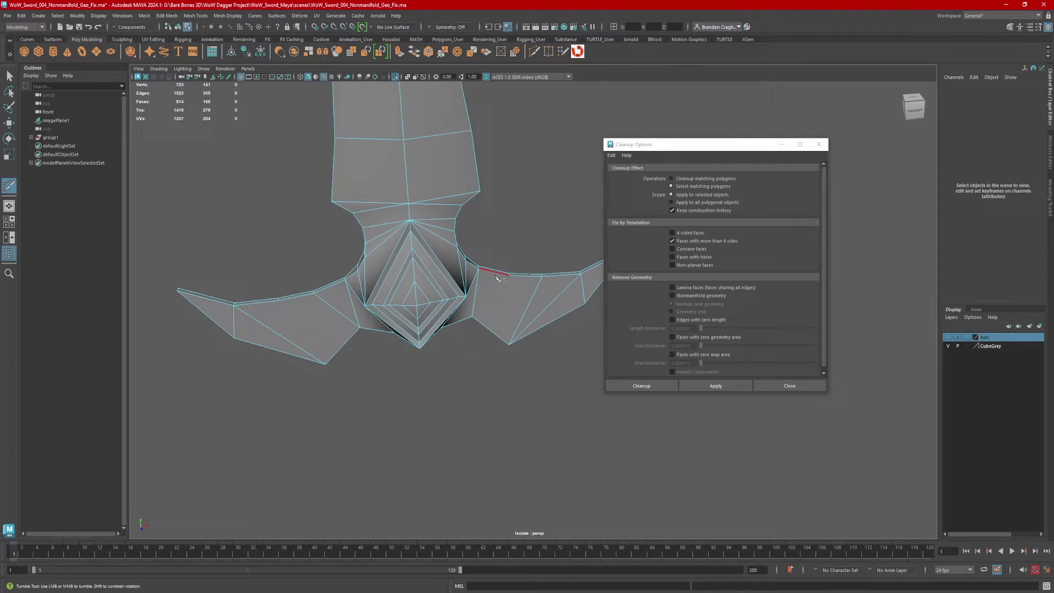
{"action": "left_click", "coordinate": [510, 275]}
{"action": "left_click", "coordinate": [472, 317]}
{"action": "left_click_drag", "start_coordinate": [486, 335], "coordinate": [461, 311], "text": "alt"}
{"action": "middle_click_drag", "start_coordinate": [461, 311], "coordinate": [445, 312], "text": "alt"}
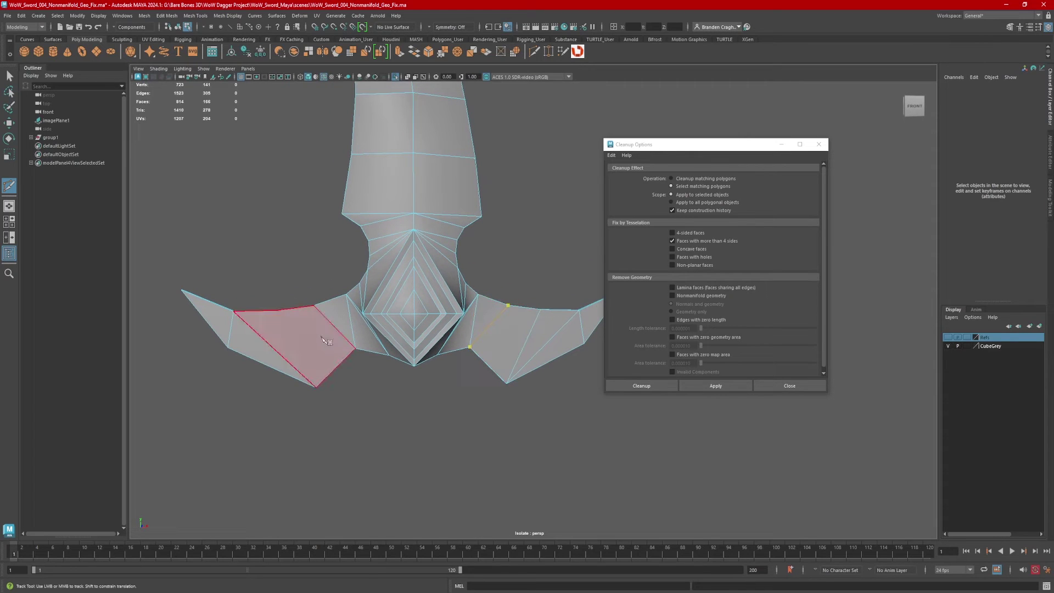
{"action": "right_click", "coordinate": [491, 318]}
{"action": "left_click_drag", "start_coordinate": [483, 346], "coordinate": [500, 362], "text": "alt"}
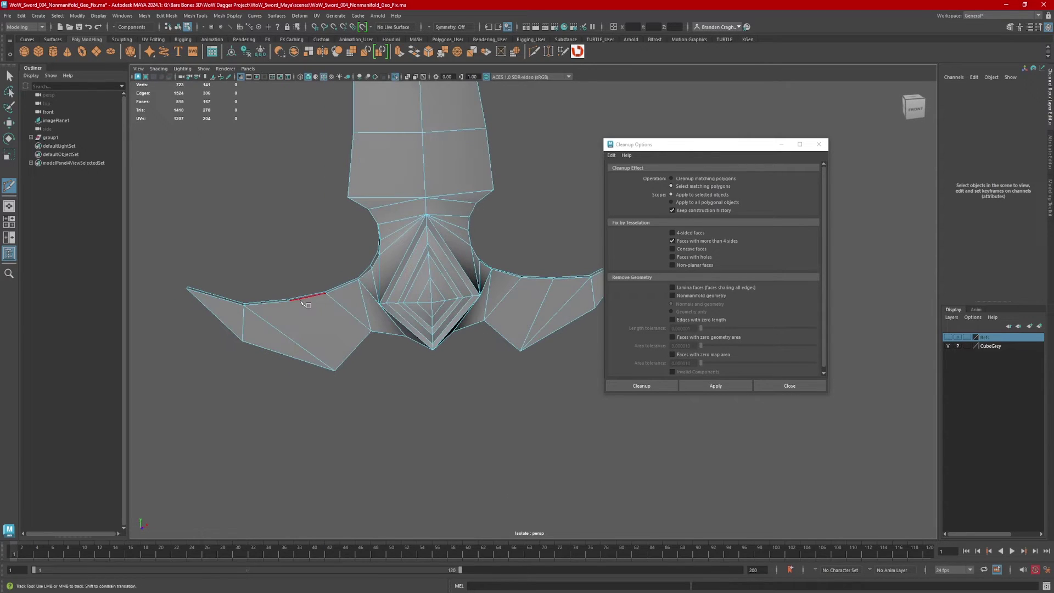
Multi-Cut the left guard wing's many-sided face from its upper-edge vertex to the wing's lowest point
{"action": "left_click", "coordinate": [288, 300]}
{"action": "left_click", "coordinate": [335, 371]}
{"action": "middle_click_drag", "start_coordinate": [494, 357], "coordinate": [450, 360], "text": "alt"}
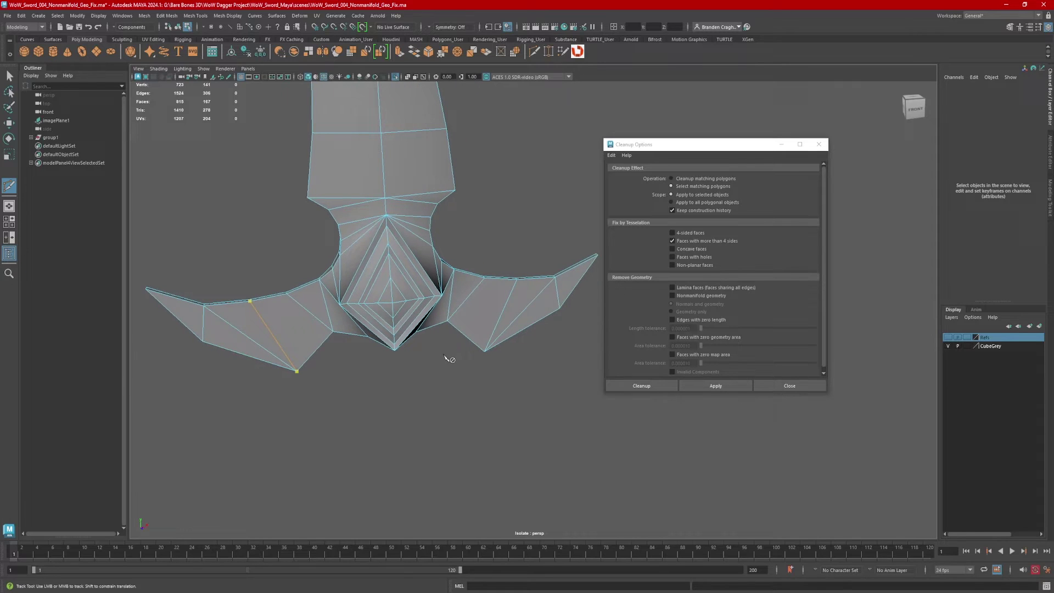
{"action": "right_click", "coordinate": [446, 357]}
{"action": "left_click_drag", "start_coordinate": [446, 357], "coordinate": [488, 352], "text": "alt"}
{"action": "middle_click_drag", "start_coordinate": [487, 352], "coordinate": [489, 356], "text": "alt"}
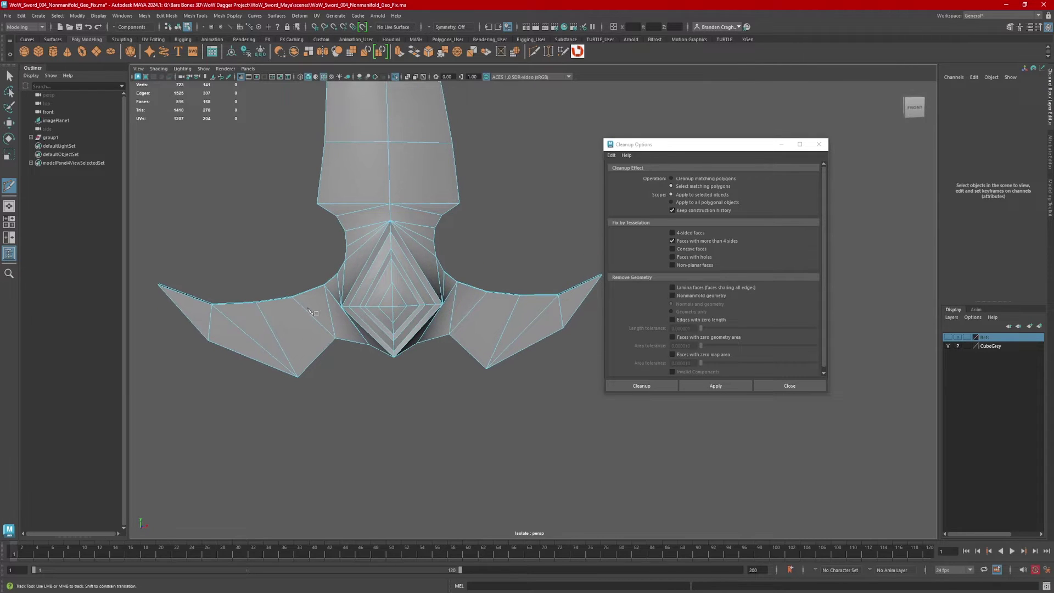
Reselect the blade-and-guard mesh as an object and rerun the check for faces with more than 4 sides
{"action": "key", "text": "w"}
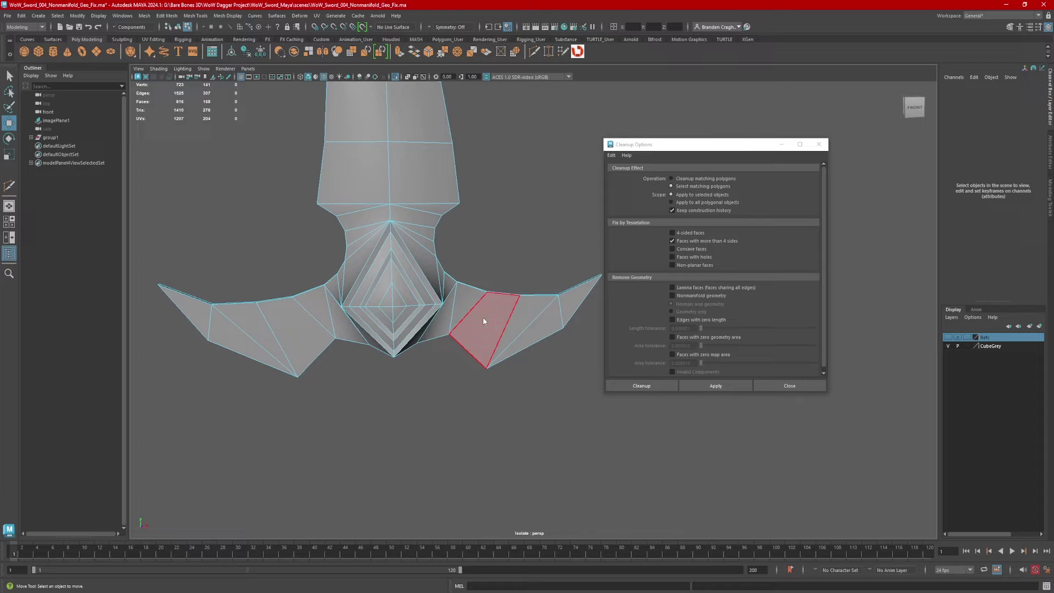
{"action": "right_click_drag", "start_coordinate": [484, 319], "coordinate": [522, 305]}
{"action": "left_click_drag", "start_coordinate": [542, 282], "coordinate": [464, 295], "text": "alt"}
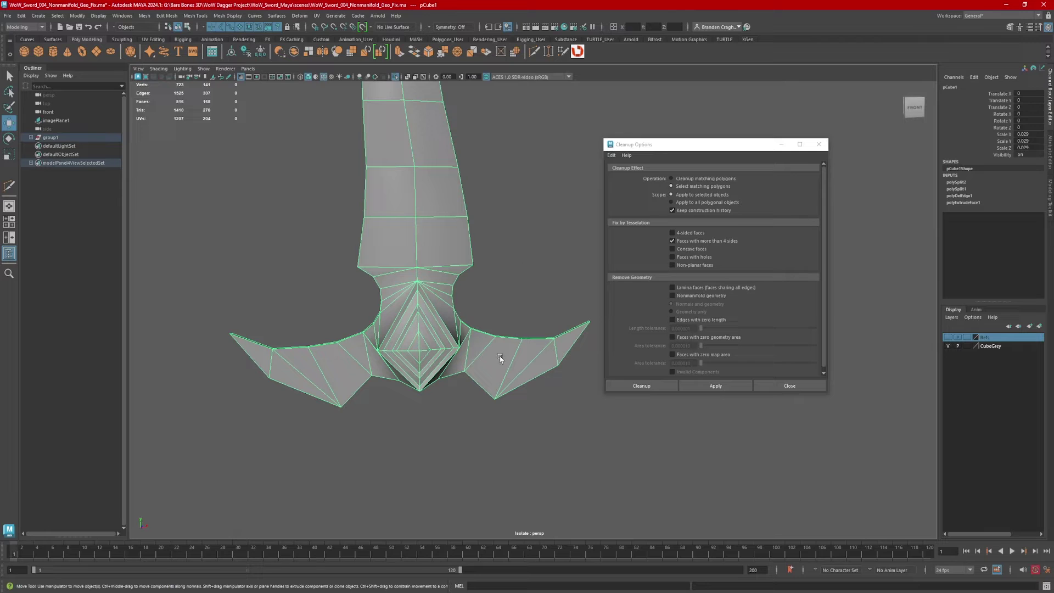
{"action": "left_click", "coordinate": [713, 385]}
{"action": "right_click_drag", "start_coordinate": [508, 313], "coordinate": [455, 345], "text": "alt"}
{"action": "middle_click_drag", "start_coordinate": [455, 345], "coordinate": [436, 443], "text": "alt"}
{"action": "right_click_drag", "start_coordinate": [436, 443], "coordinate": [338, 398], "text": "alt"}
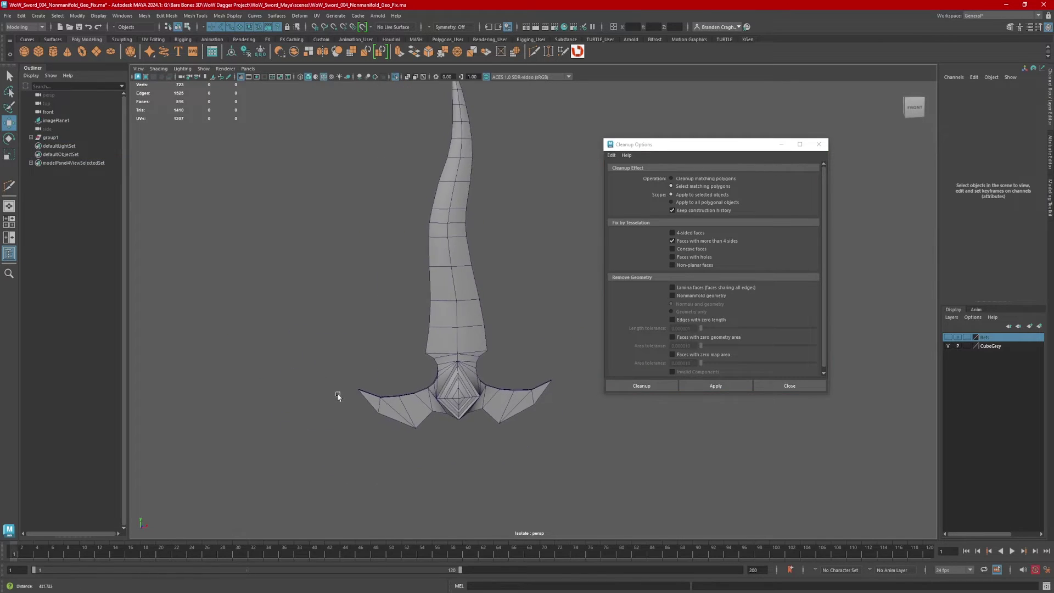
{"action": "right_click_drag", "start_coordinate": [446, 362], "coordinate": [557, 349], "text": "alt"}
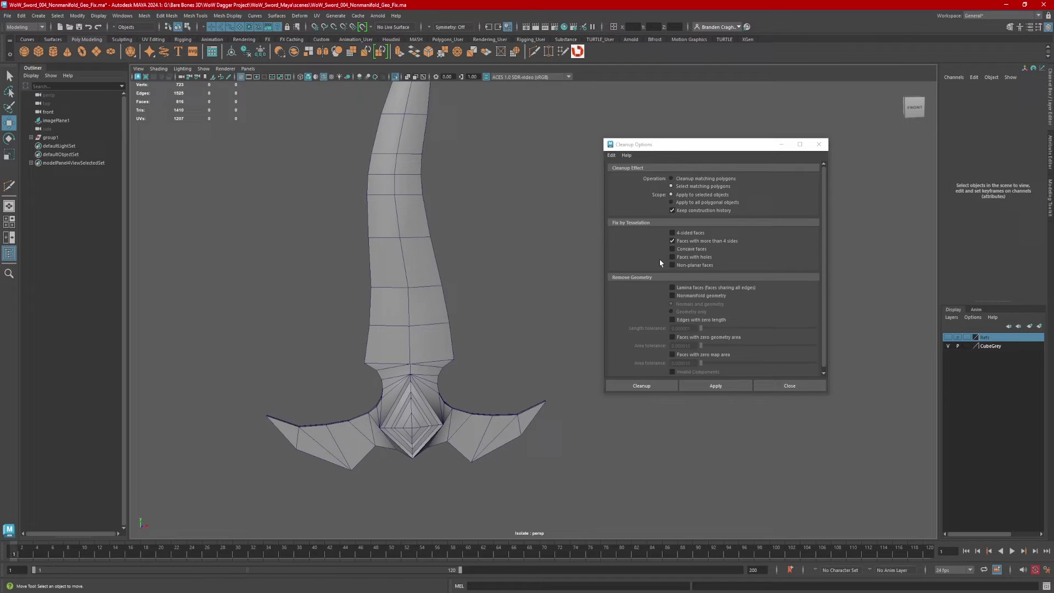
Switch the cleanup check to lamina faces only, end the isolation, and run it on all the dagger meshes
{"action": "left_click", "coordinate": [672, 240]}
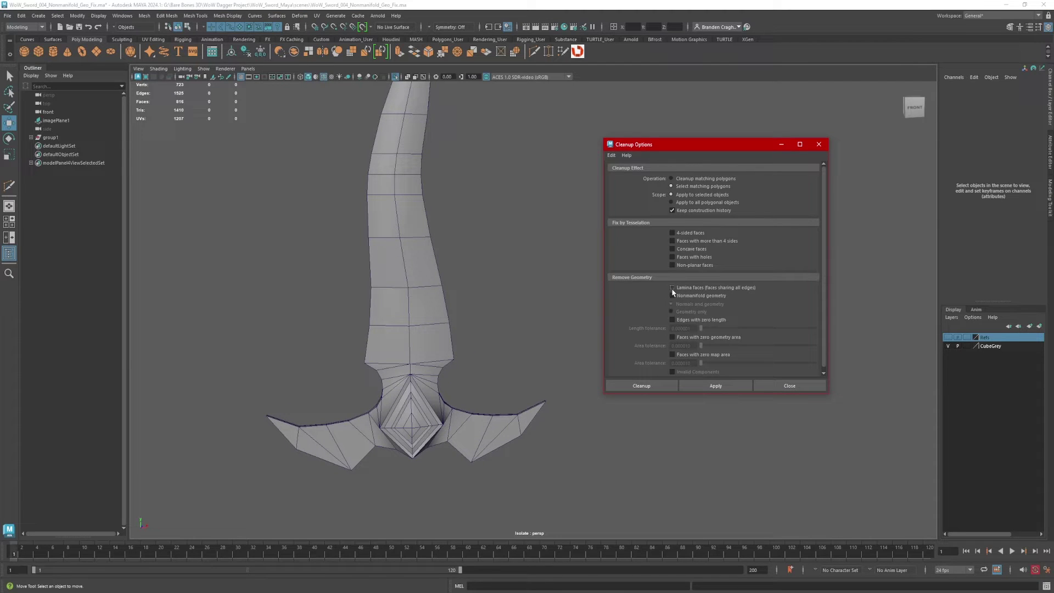
{"action": "left_click", "coordinate": [673, 288]}
{"action": "left_click", "coordinate": [401, 208]}
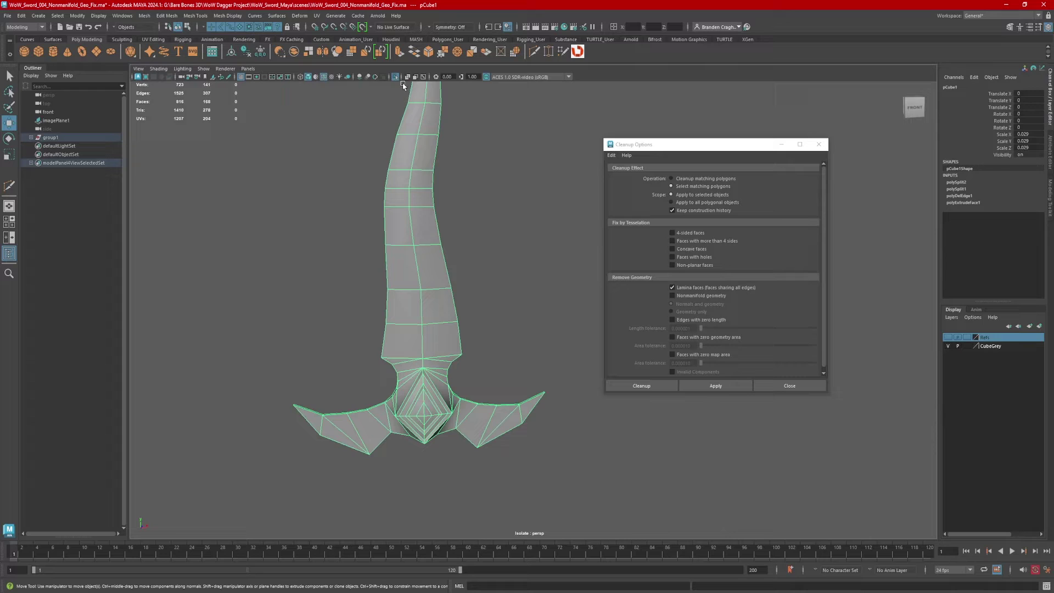
{"action": "left_click", "coordinate": [397, 78]}
{"action": "left_click", "coordinate": [451, 440]}
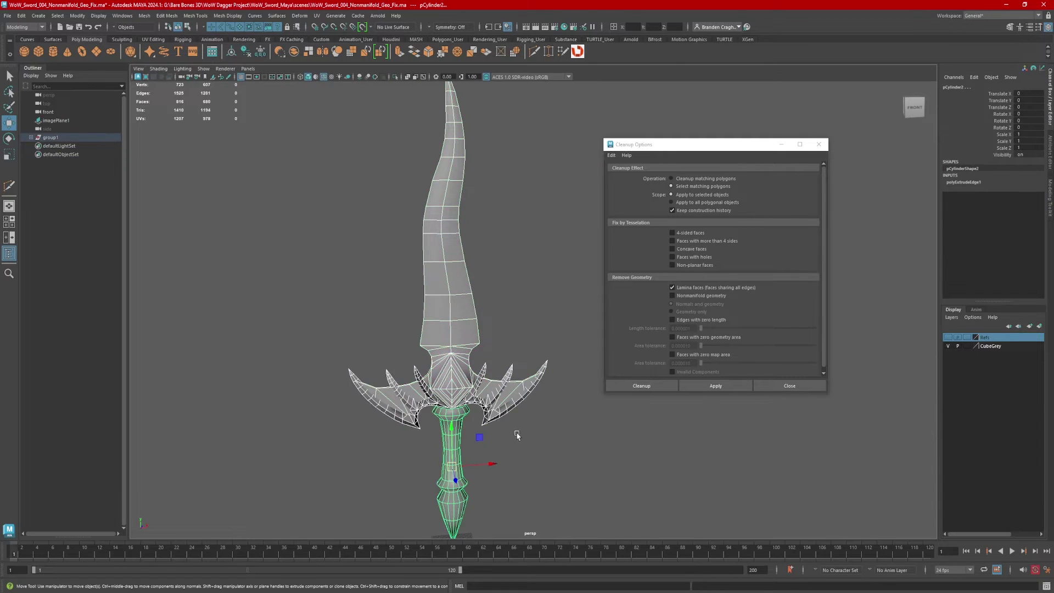
{"action": "left_click", "coordinate": [729, 386]}
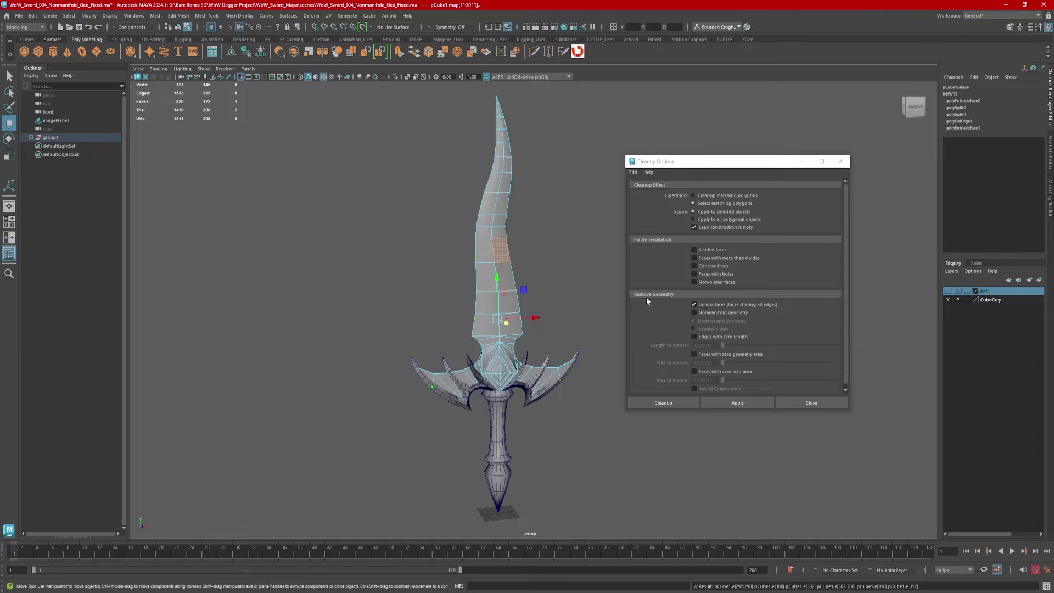
Examine the blade's faces for duplicated geometry in Vertex Face mode, from several angles, and return to Object Mode
{"action": "left_click", "coordinate": [502, 238]}
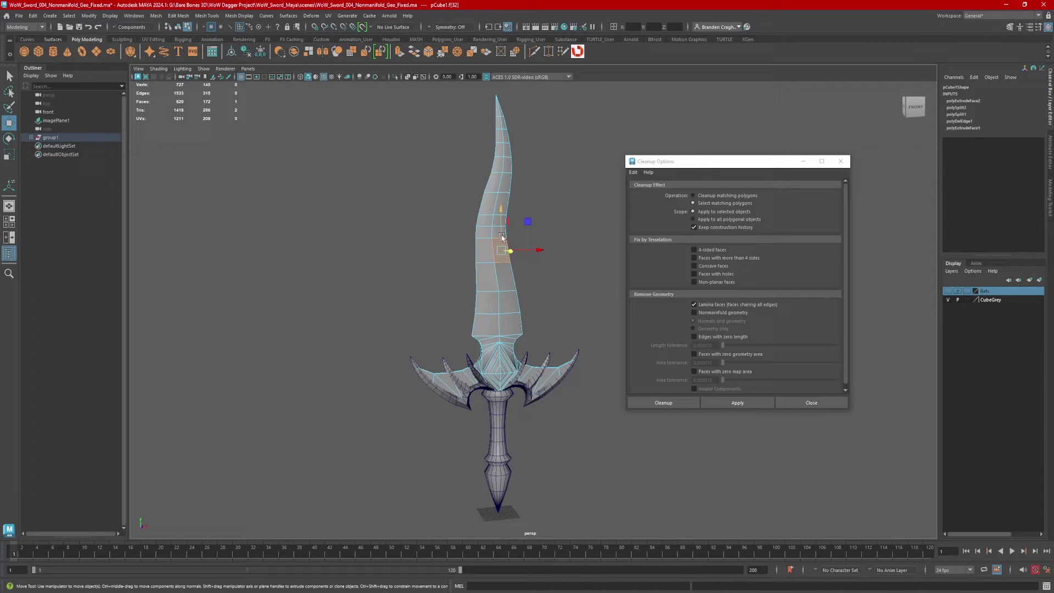
{"action": "right_click_drag", "start_coordinate": [504, 248], "coordinate": [516, 259]}
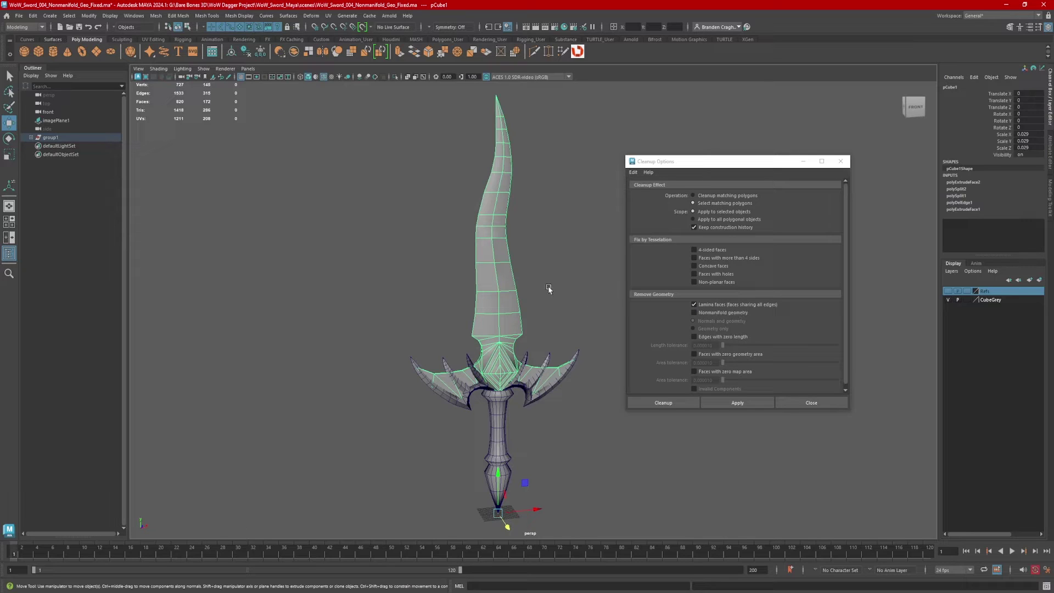
{"action": "right_click_drag", "start_coordinate": [559, 233], "coordinate": [532, 249]}
{"action": "scroll", "coordinate": [531, 274], "scroll_direction": "up", "scroll_amount": 5}
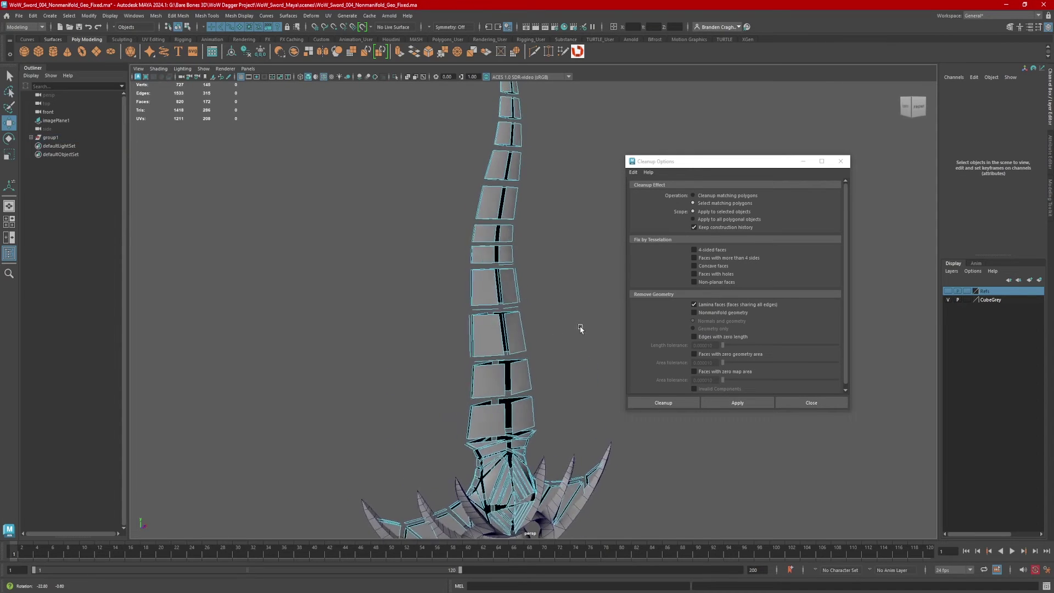
{"action": "left_click_drag", "start_coordinate": [530, 323], "coordinate": [472, 311], "text": "alt"}
{"action": "scroll", "coordinate": [572, 334], "scroll_direction": "up", "scroll_amount": 2}
{"action": "scroll", "coordinate": [551, 325], "scroll_direction": "up", "scroll_amount": 2}
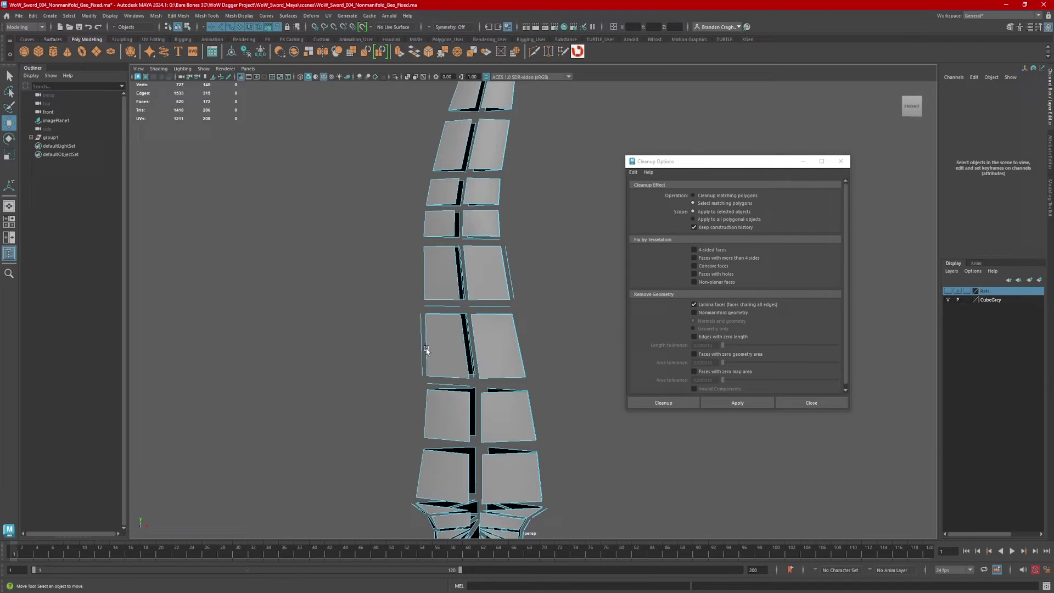
{"action": "left_click_drag", "start_coordinate": [410, 342], "coordinate": [431, 315], "text": "alt"}
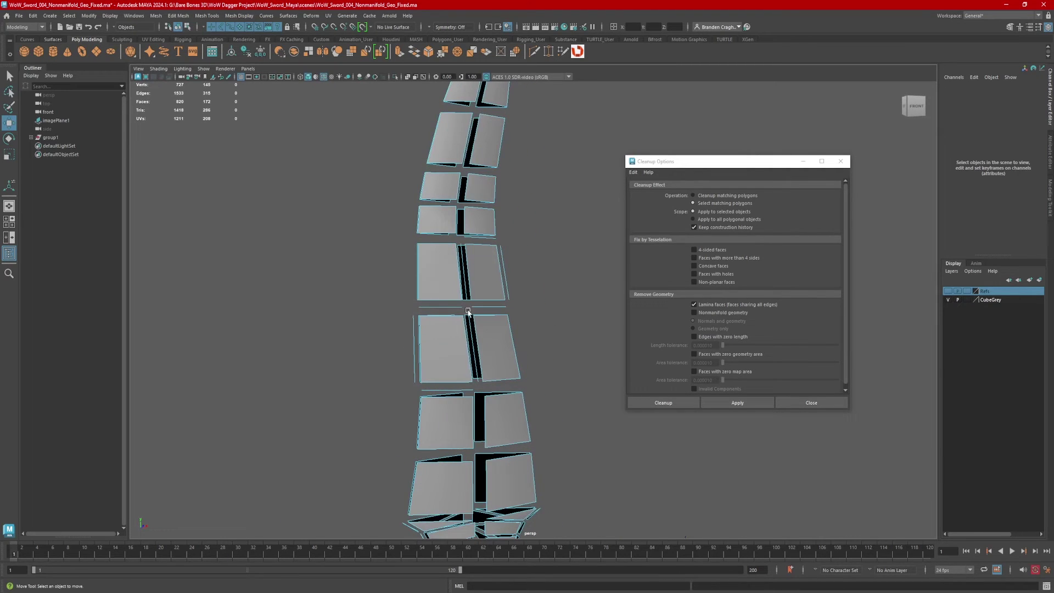
{"action": "left_click_drag", "start_coordinate": [433, 392], "coordinate": [466, 285], "text": "alt"}
{"action": "left_click_drag", "start_coordinate": [458, 247], "coordinate": [457, 280], "text": "alt"}
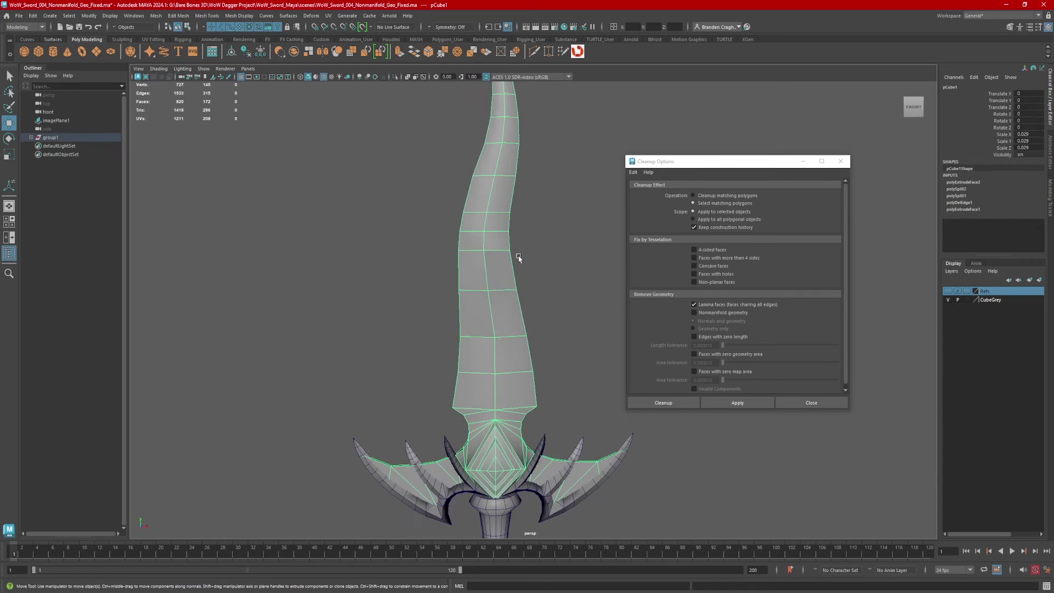
Isolate the blade-and-guard mesh and select all of its vertices
{"action": "scroll", "coordinate": [539, 267], "scroll_direction": "down", "scroll_amount": 2}
{"action": "left_click_drag", "start_coordinate": [540, 263], "coordinate": [506, 275], "text": "alt"}
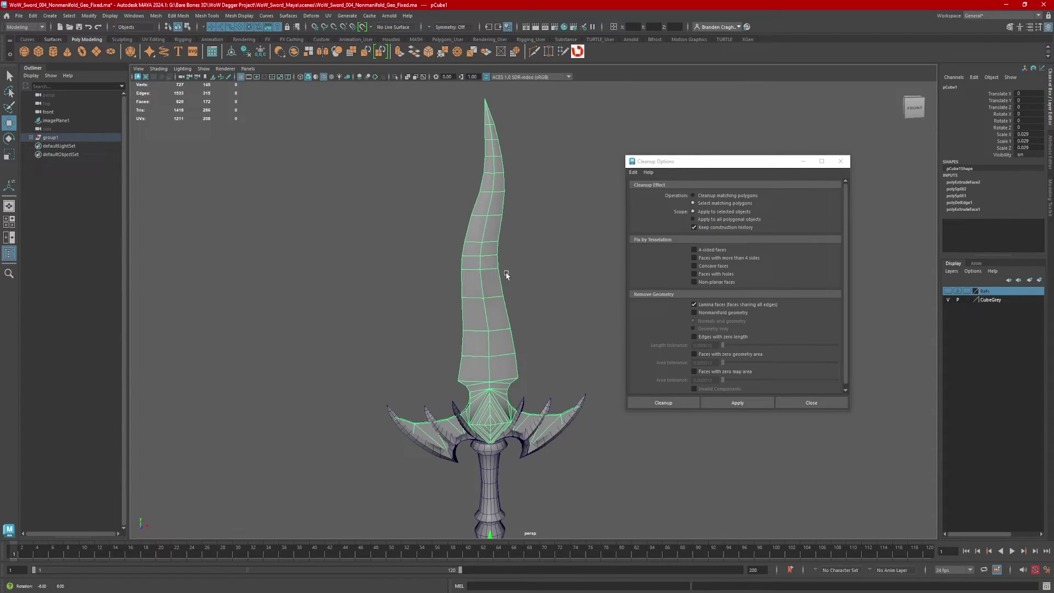
{"action": "key", "text": "ctrl+1"}
{"action": "middle_click_drag", "start_coordinate": [502, 303], "coordinate": [484, 286], "text": "alt"}
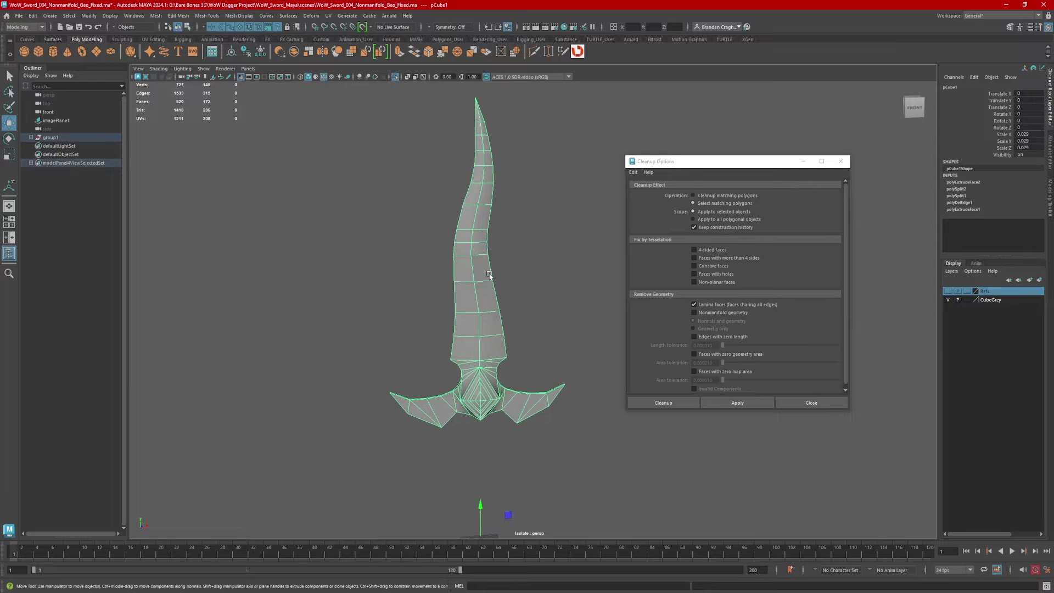
{"action": "right_click_drag", "start_coordinate": [484, 286], "coordinate": [451, 287]}
{"action": "scroll", "coordinate": [473, 214], "scroll_direction": "down", "scroll_amount": 2}
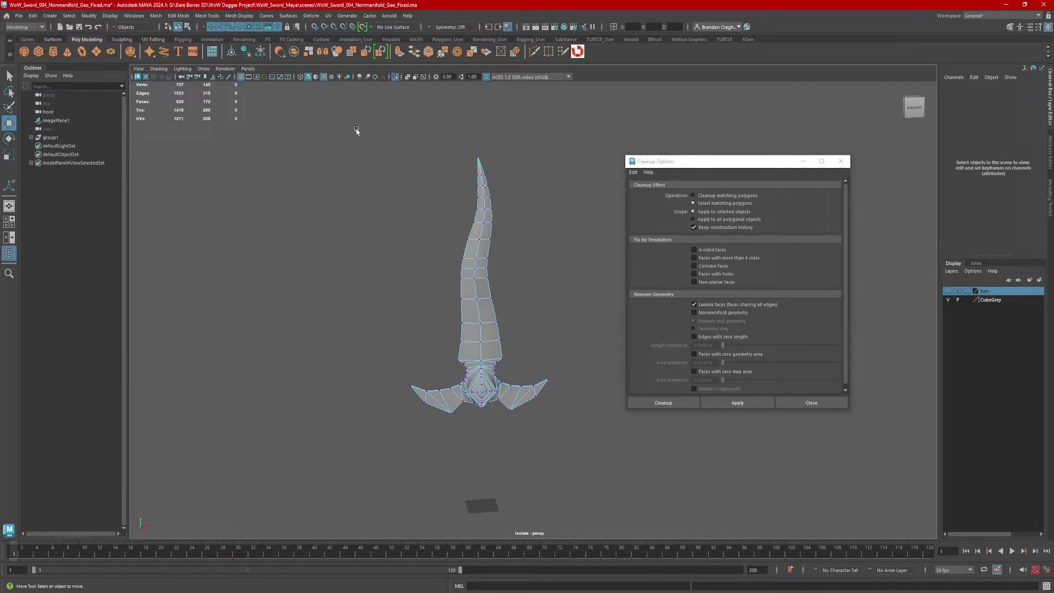
{"action": "left_click_drag", "start_coordinate": [330, 115], "coordinate": [564, 459]}
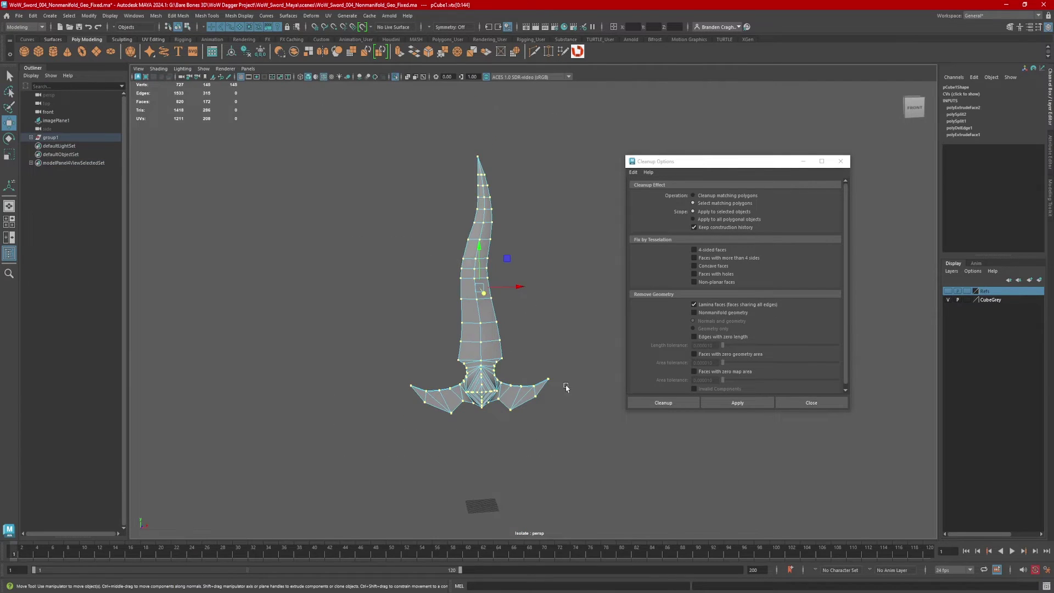
{"action": "left_click_drag", "start_coordinate": [375, 114], "coordinate": [583, 443]}
Check that the Poly Count heads-up display is enabled
{"action": "left_click", "coordinate": [109, 16]}
{"action": "mouse_move", "coordinate": [123, 49]}
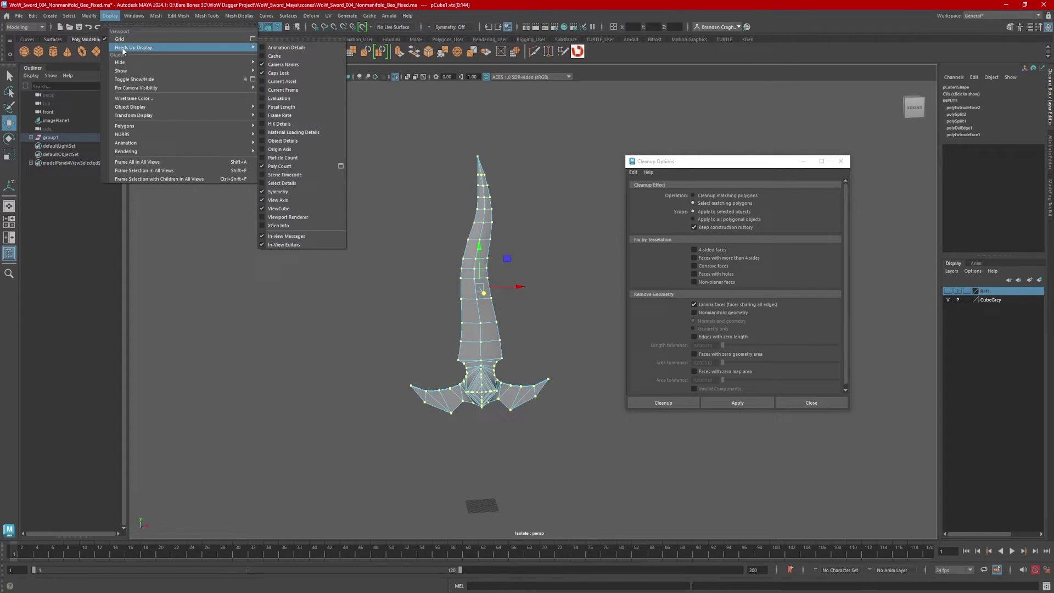
{"action": "left_click", "coordinate": [264, 167]}
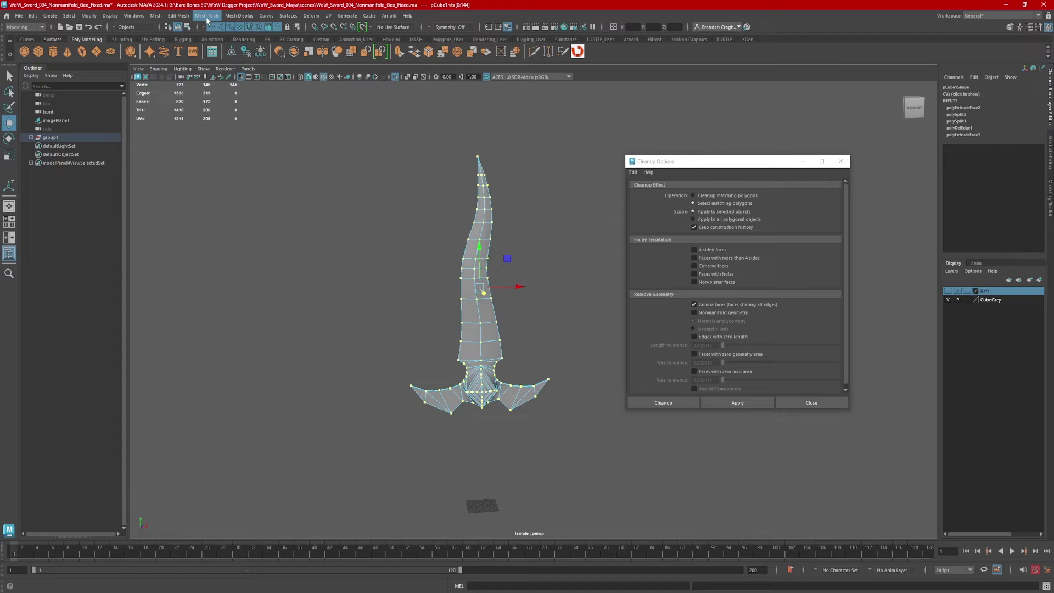
Merge the selected vertices with a distance threshold of 0.001 and return the mesh to Object Mode
{"action": "left_click", "coordinate": [179, 16]}
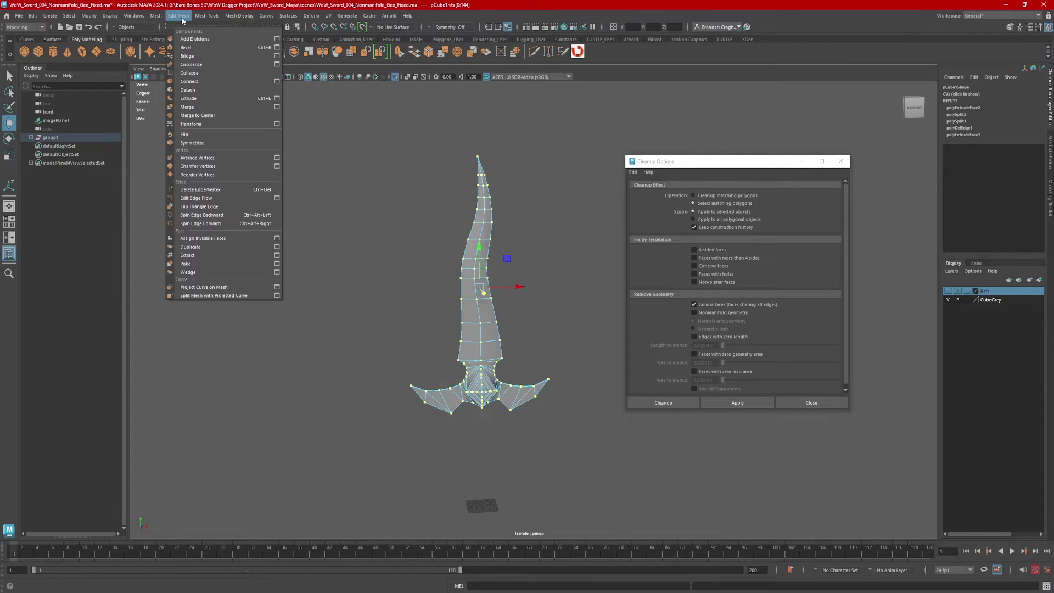
{"action": "left_click", "coordinate": [200, 105]}
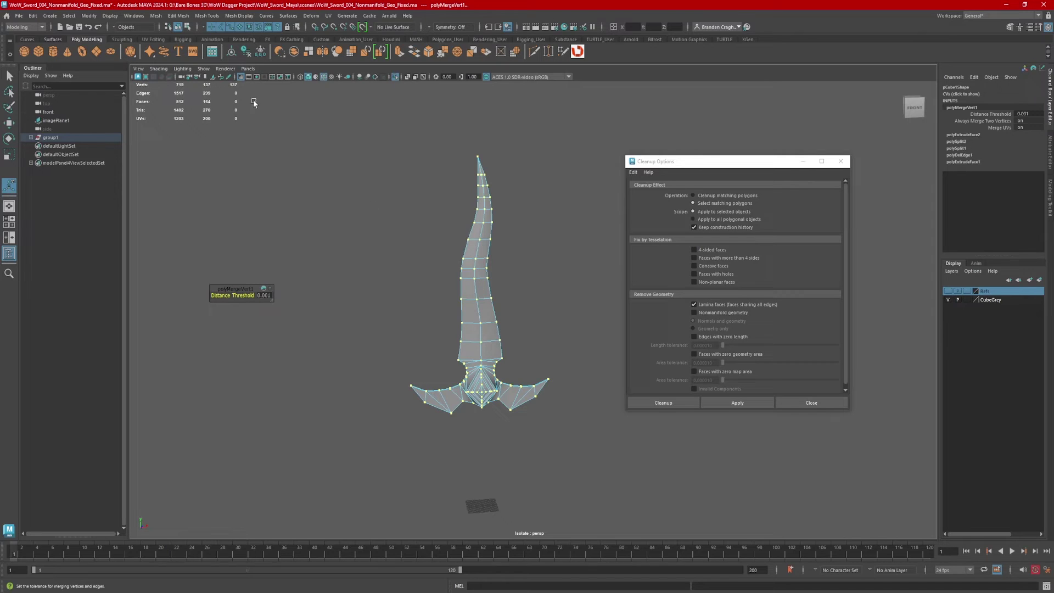
{"action": "right_click_drag", "start_coordinate": [468, 301], "coordinate": [502, 290]}
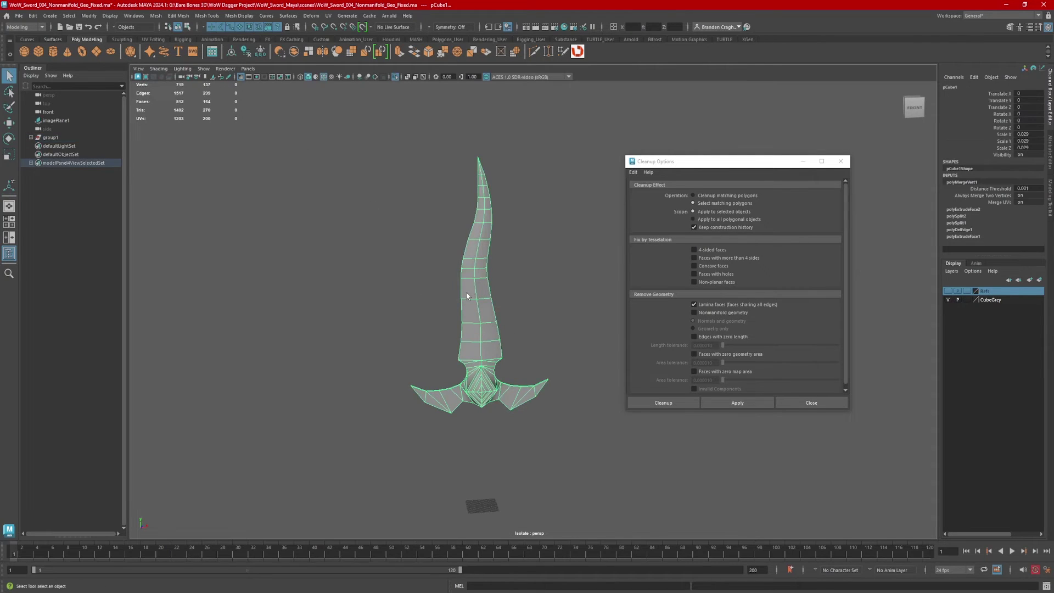
Examine the merged blade-and-guard faces up close in Vertex Face mode, and switch back to Object Mode
{"action": "right_click", "coordinate": [487, 286]}
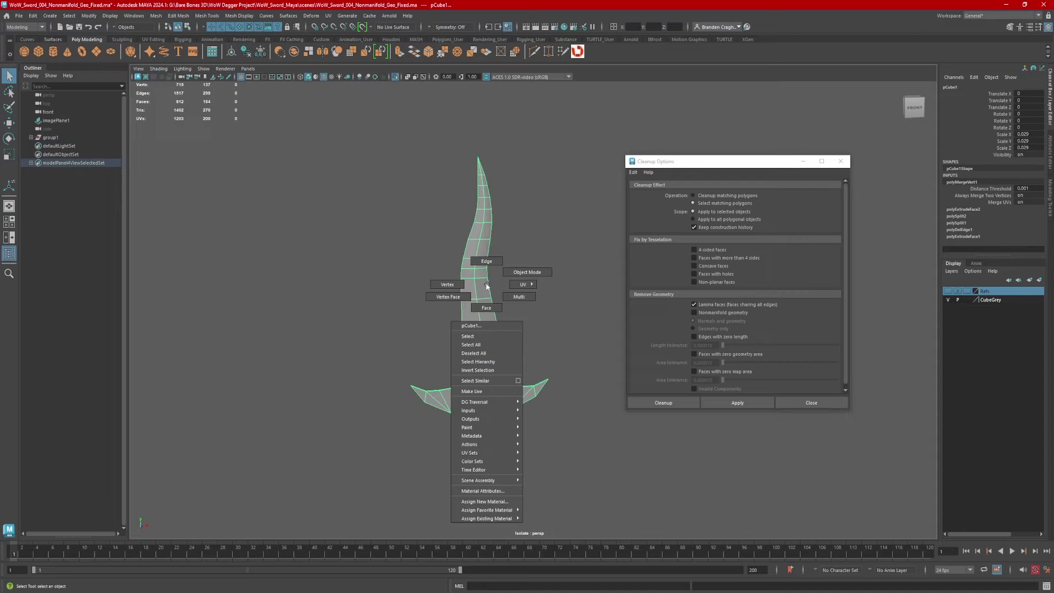
{"action": "left_click", "coordinate": [456, 298]}
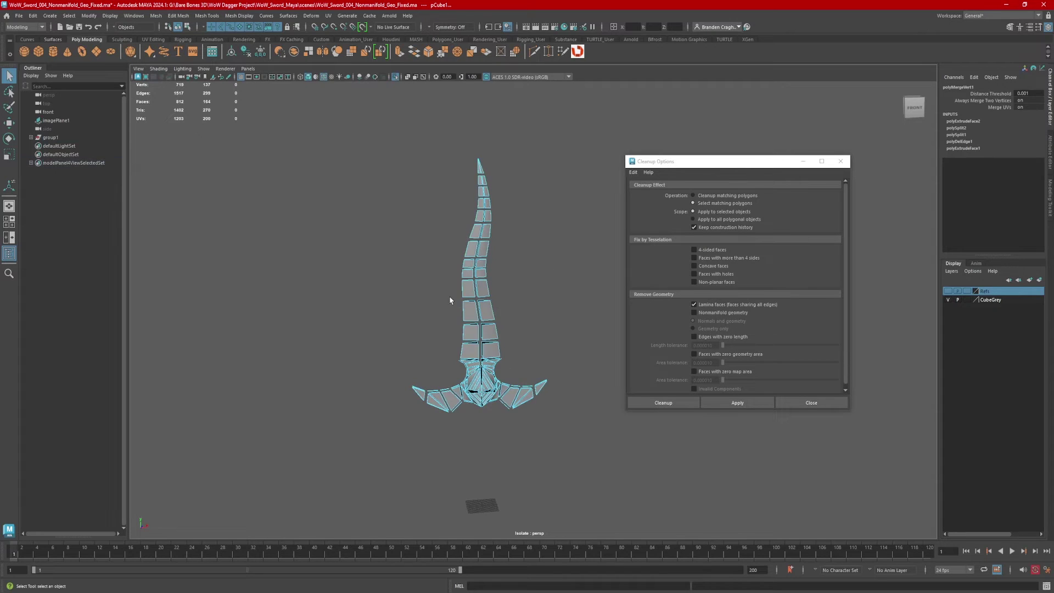
{"action": "scroll", "coordinate": [476, 299], "scroll_direction": "up", "scroll_amount": 3}
{"action": "scroll", "coordinate": [476, 299], "scroll_direction": "up", "scroll_amount": 1}
{"action": "middle_click_drag", "start_coordinate": [476, 299], "coordinate": [501, 319], "text": "alt"}
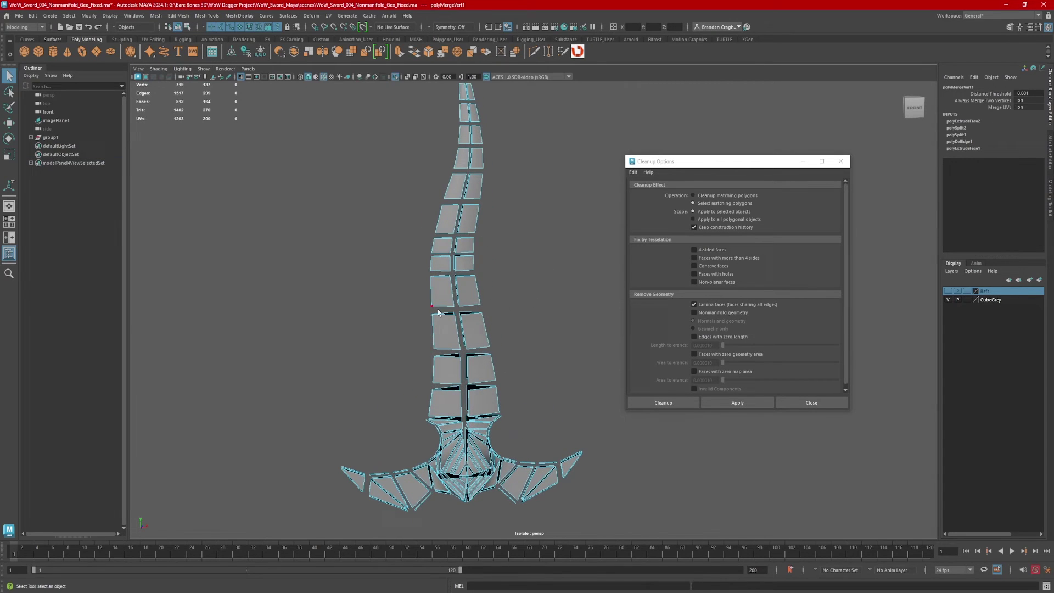
{"action": "right_click_drag", "start_coordinate": [480, 304], "coordinate": [504, 287]}
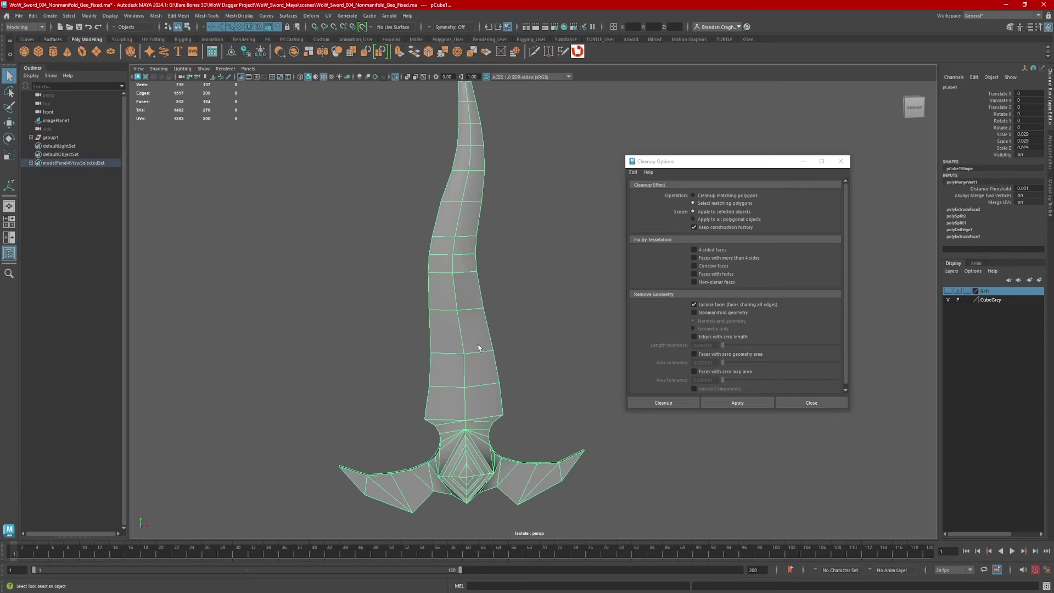
Apply Soften/Harden Edges at a 70-degree angle to the blade-and-guard mesh, return to Object Mode and deselect it
{"action": "left_click_drag", "start_coordinate": [478, 347], "coordinate": [458, 331], "text": "alt"}
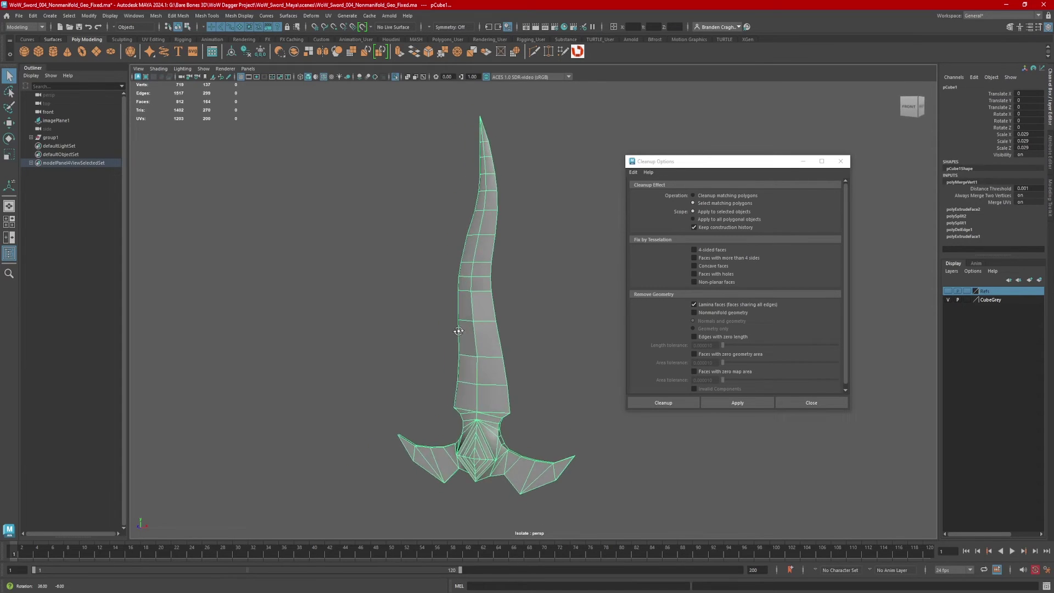
{"action": "left_click", "coordinate": [528, 308]}
{"action": "left_click_drag", "start_coordinate": [527, 308], "coordinate": [475, 304], "text": "alt"}
{"action": "left_click", "coordinate": [476, 303]}
{"action": "right_click_drag", "start_coordinate": [486, 292], "coordinate": [516, 275]}
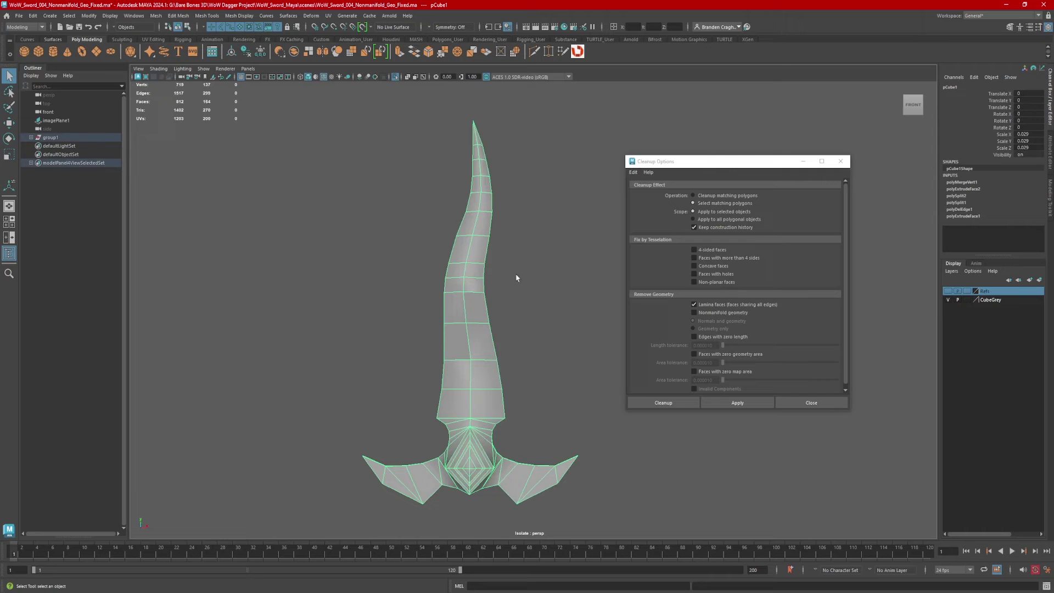
{"action": "left_click", "coordinate": [238, 15]}
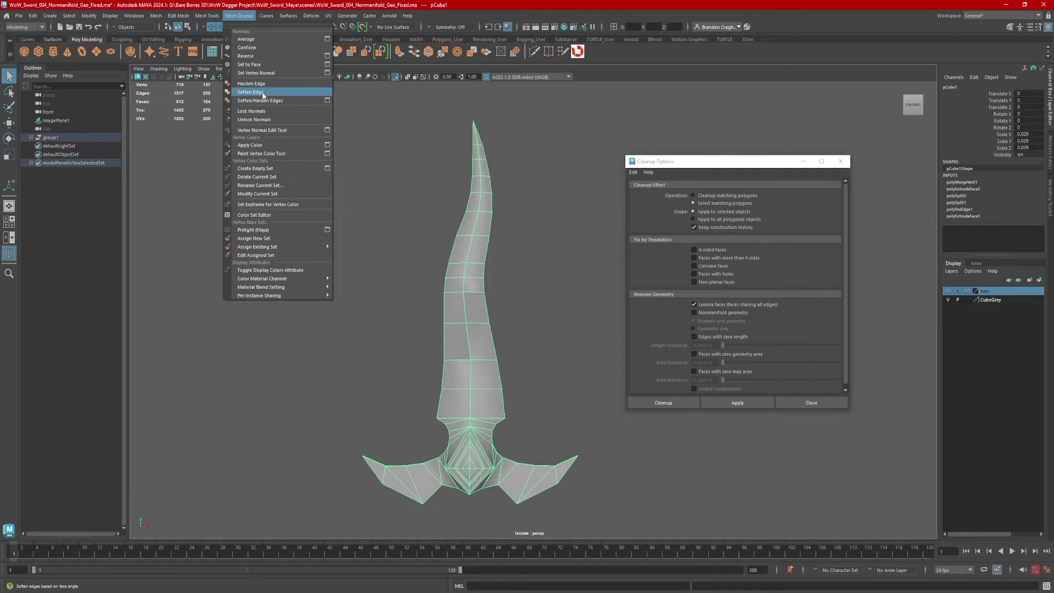
{"action": "left_click", "coordinate": [267, 101]}
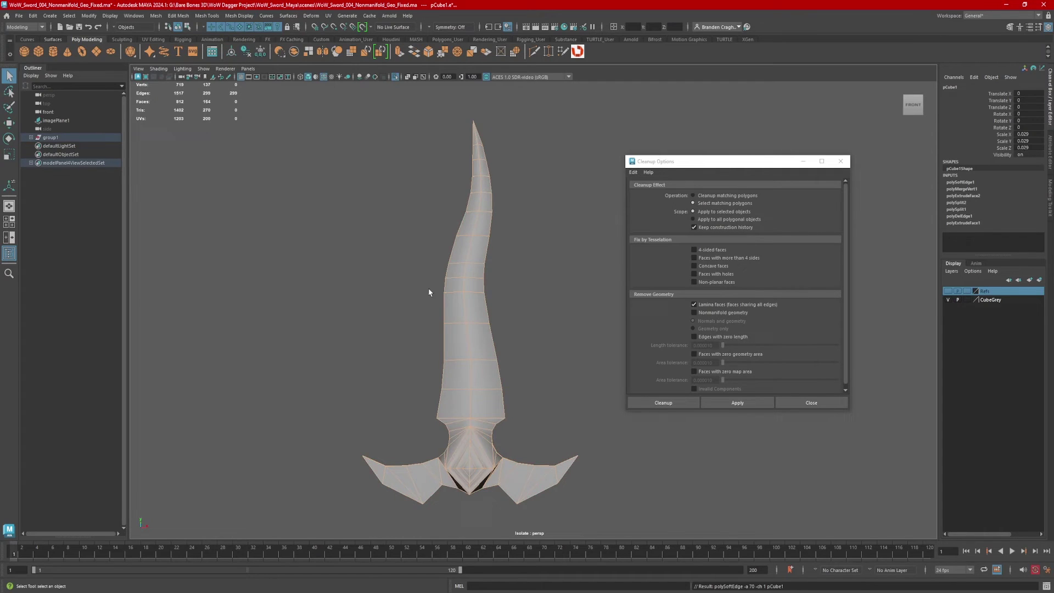
{"action": "left_click_drag", "start_coordinate": [477, 325], "coordinate": [517, 287], "text": "alt"}
{"action": "left_click", "coordinate": [476, 332]}
{"action": "left_click", "coordinate": [531, 351]}
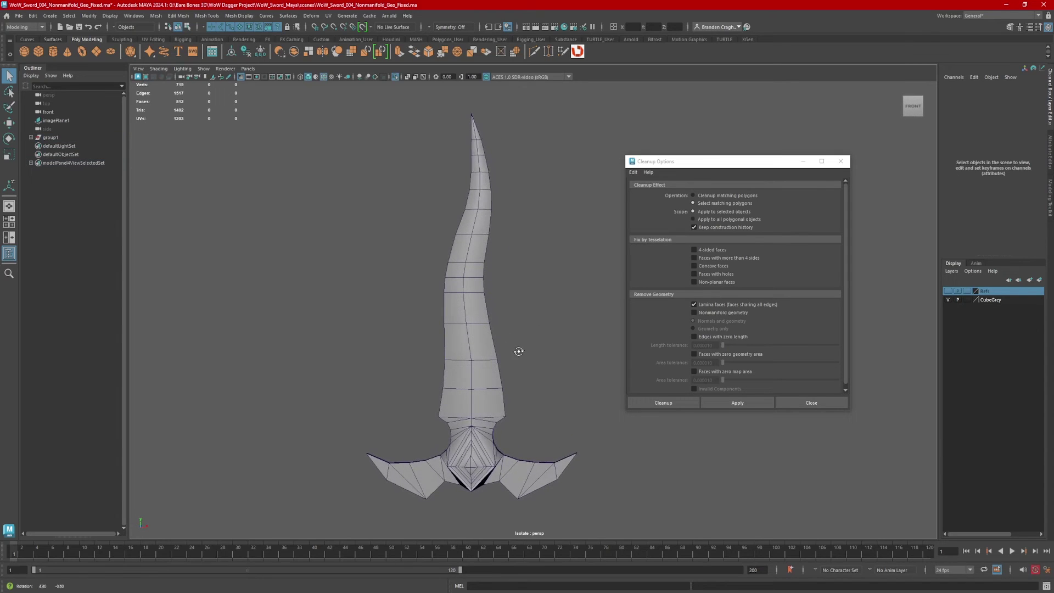
End the isolation, switch the cleanup check to nonmanifold normals and geometry only, and run it on all the dagger meshes
{"action": "left_click", "coordinate": [396, 77]}
{"action": "left_click_drag", "start_coordinate": [510, 203], "coordinate": [539, 223], "text": "alt"}
{"action": "left_click_drag", "start_coordinate": [363, 231], "coordinate": [566, 457]}
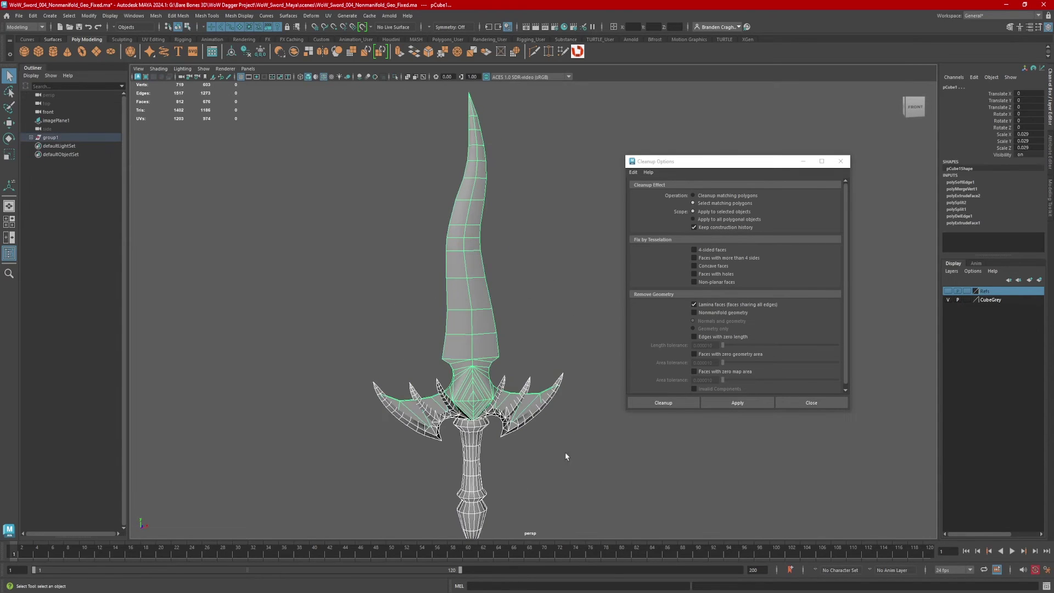
{"action": "left_click", "coordinate": [694, 313]}
{"action": "left_click_drag", "start_coordinate": [586, 370], "coordinate": [622, 386], "text": "alt"}
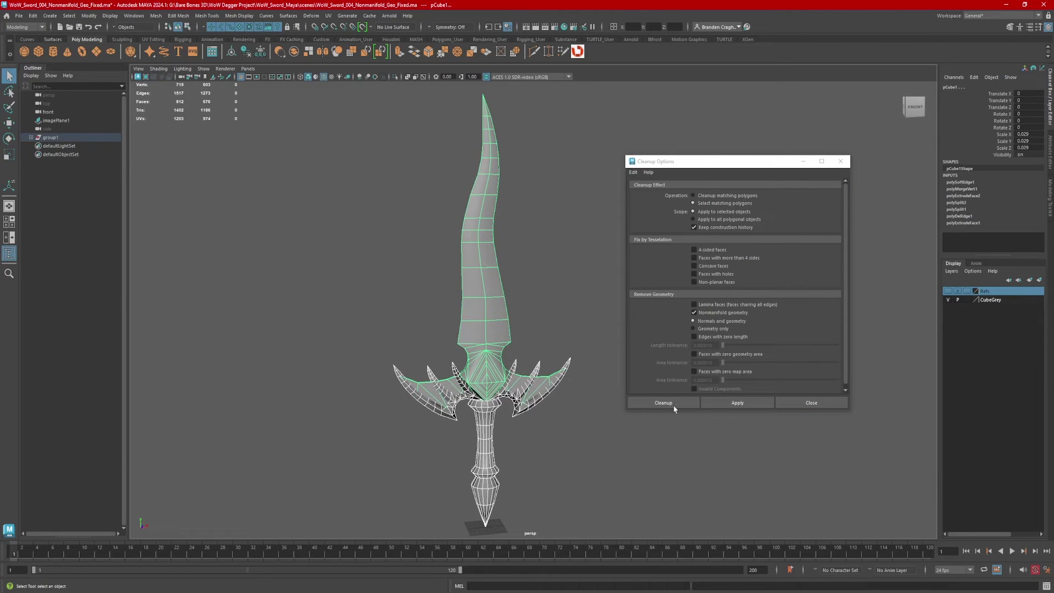
{"action": "left_click", "coordinate": [738, 402]}
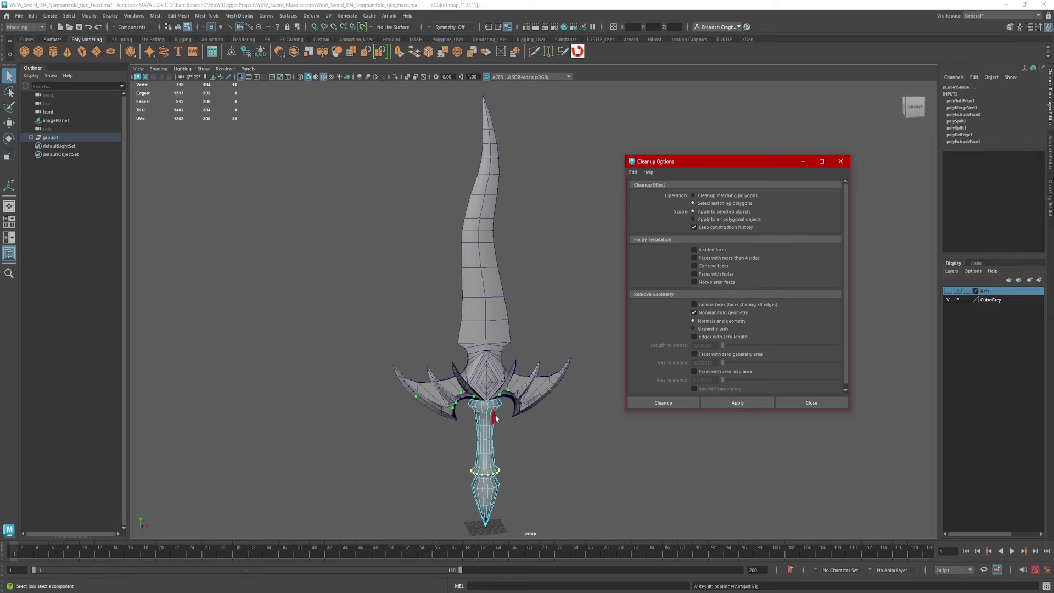
Reselect all the dagger meshes as objects, set the operation to clean up matching polygons, and run the nonmanifold cleanup twice
{"action": "middle_click_drag", "start_coordinate": [563, 405], "coordinate": [556, 380], "text": "alt"}
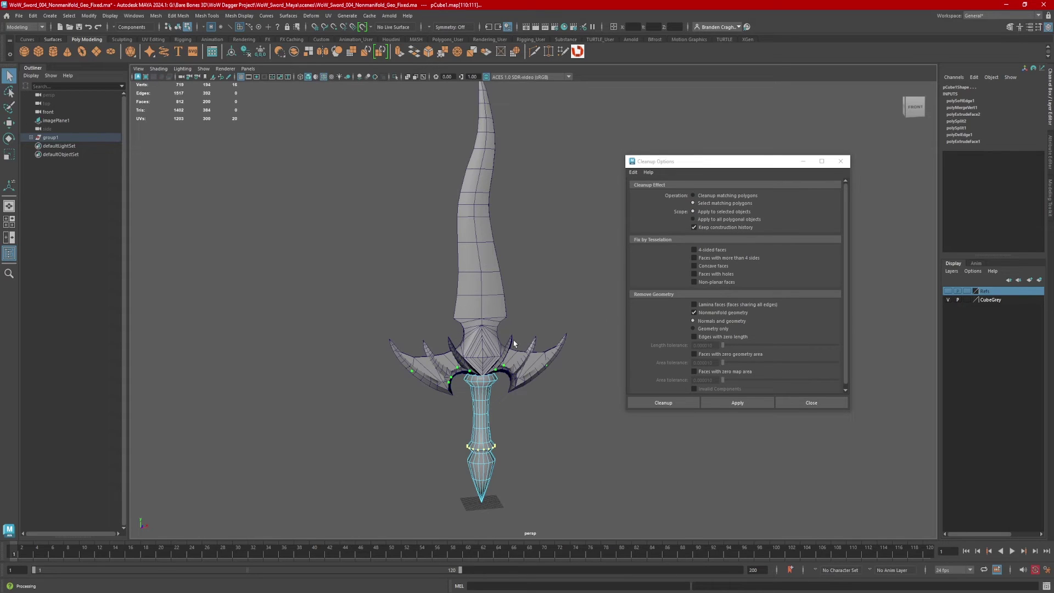
{"action": "left_click_drag", "start_coordinate": [708, 165], "coordinate": [684, 169]}
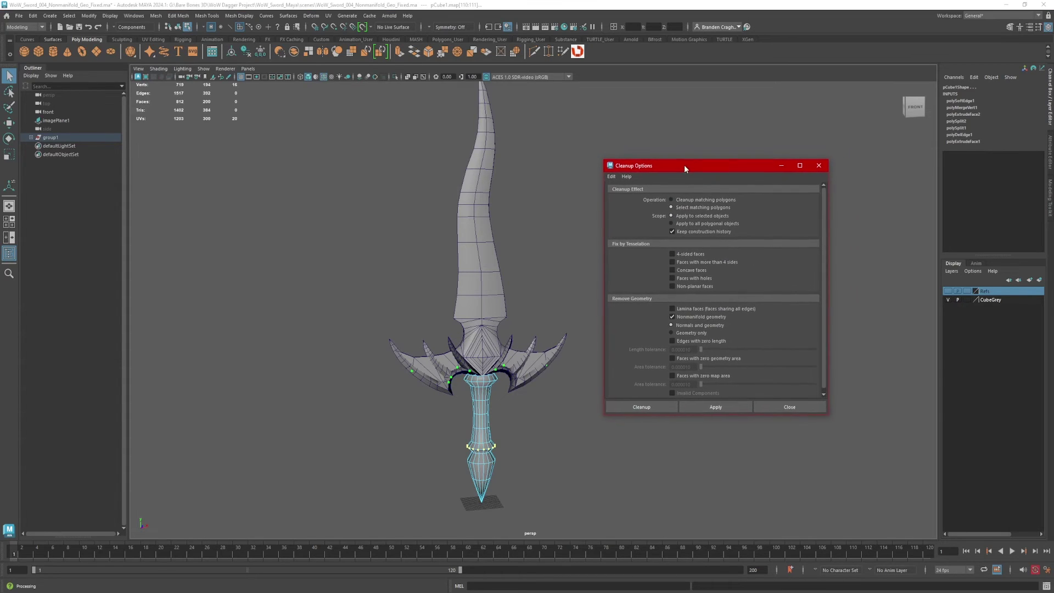
{"action": "right_click_drag", "start_coordinate": [480, 318], "coordinate": [505, 299]}
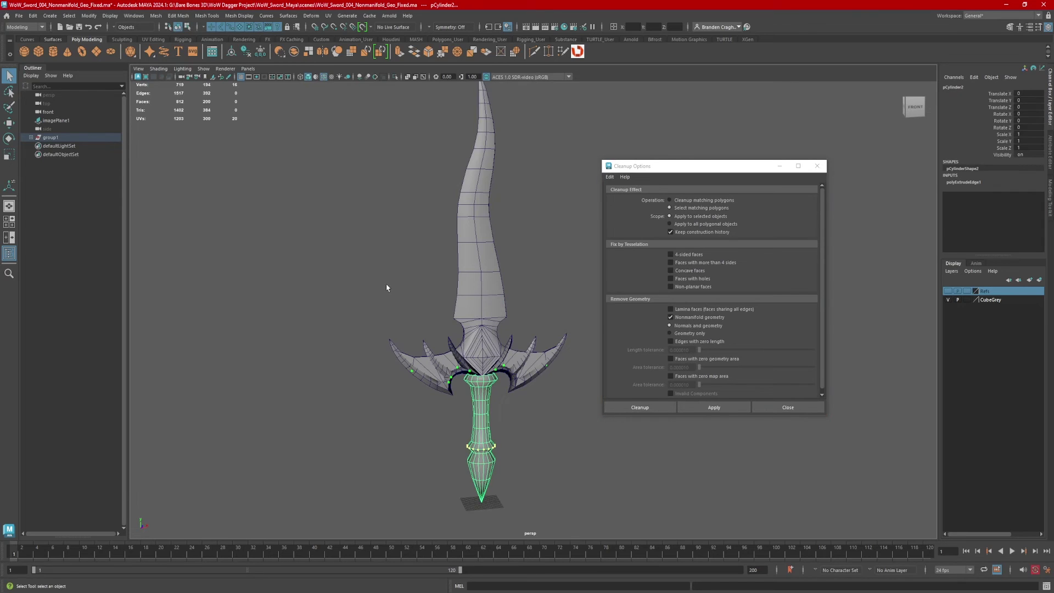
{"action": "left_click", "coordinate": [512, 354]}
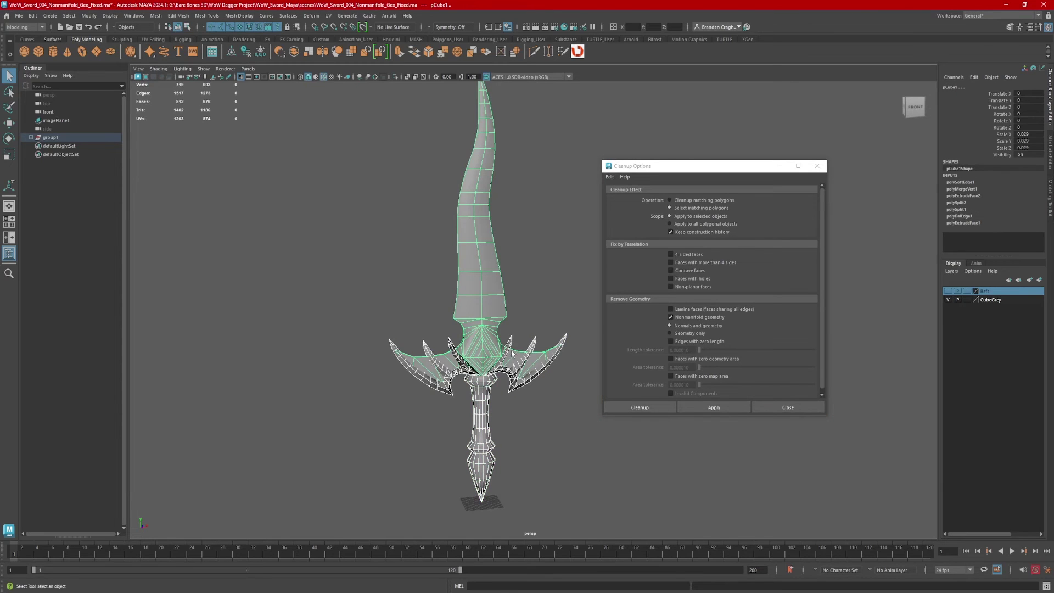
{"action": "left_click", "coordinate": [670, 201]}
{"action": "left_click", "coordinate": [666, 406]}
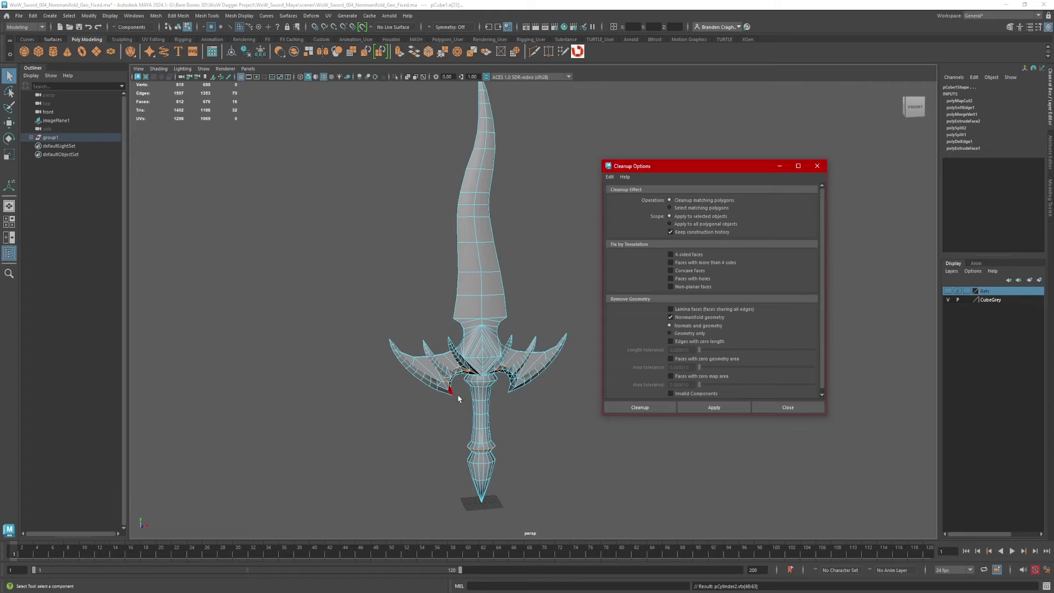
{"action": "right_click_drag", "start_coordinate": [488, 345], "coordinate": [519, 333]}
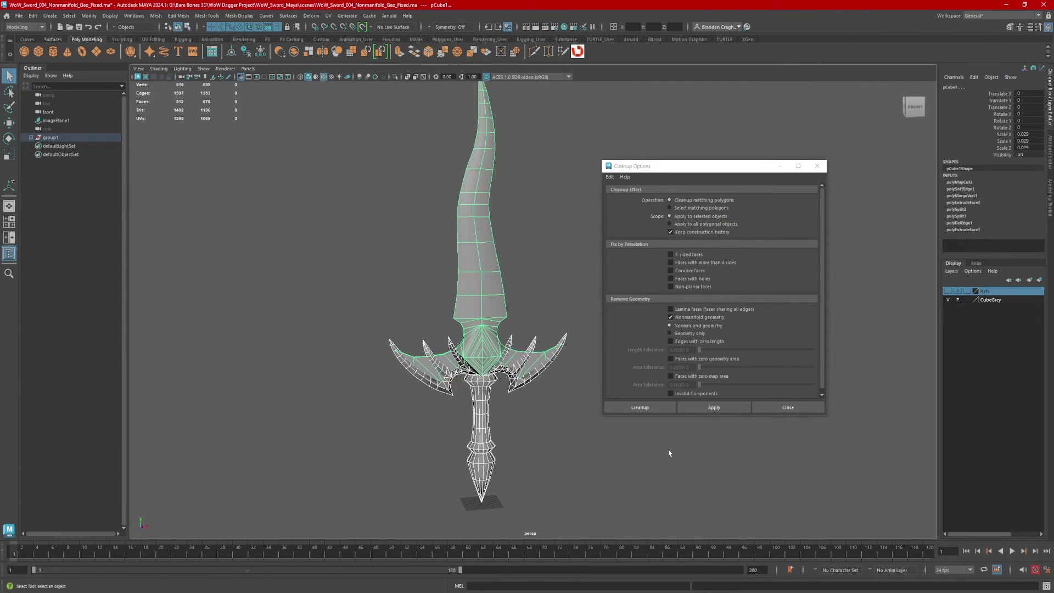
{"action": "left_click", "coordinate": [714, 407]}
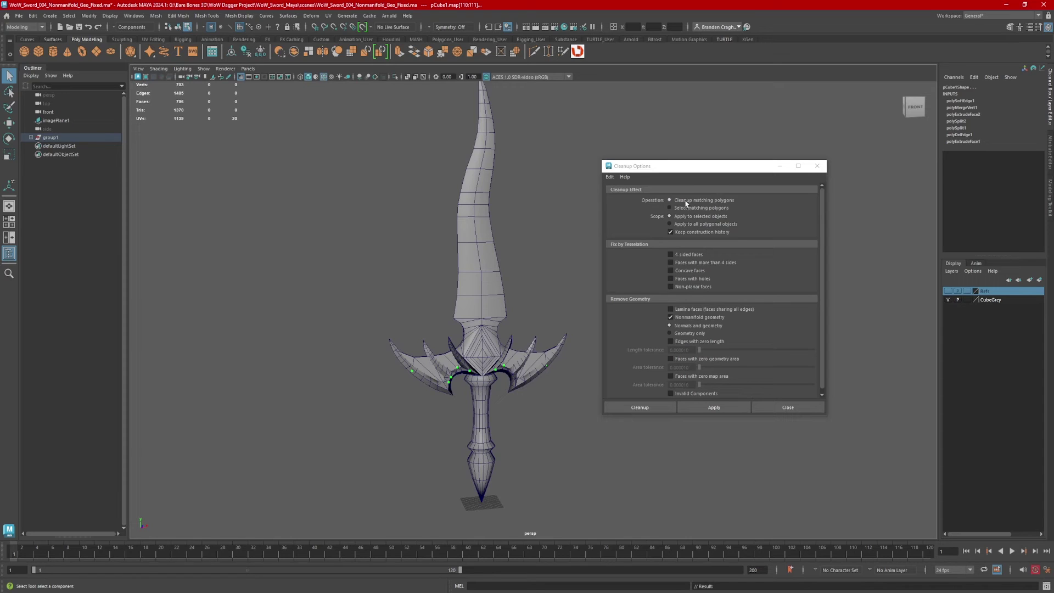
Switch to the UV Editing workspace and close the Cleanup options window
{"action": "left_click", "coordinate": [707, 169]}
{"action": "left_click_drag", "start_coordinate": [749, 168], "coordinate": [212, 314]}
{"action": "left_click", "coordinate": [1000, 15]}
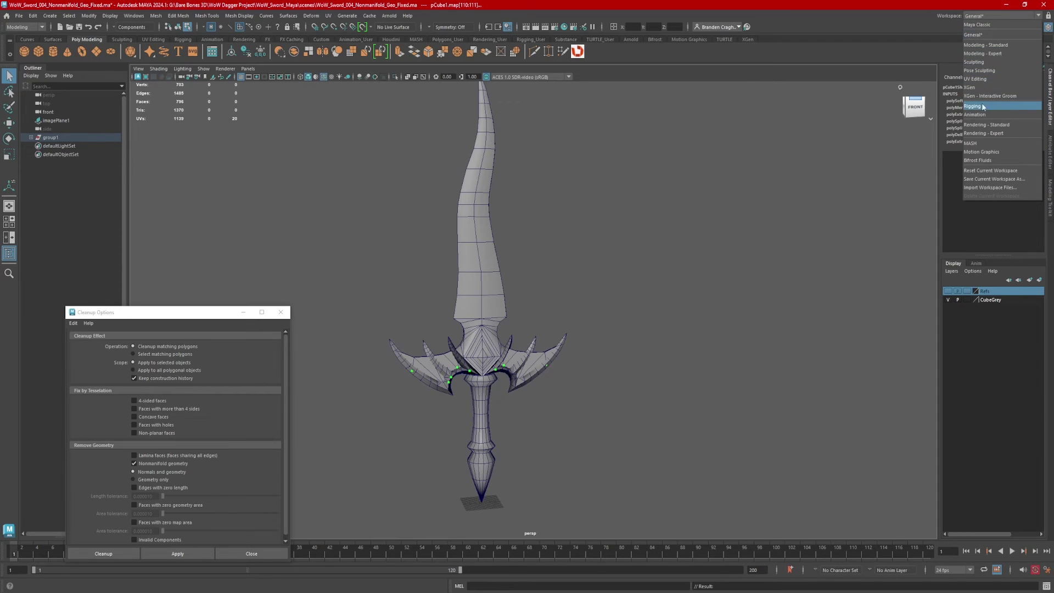
{"action": "left_click", "coordinate": [986, 78]}
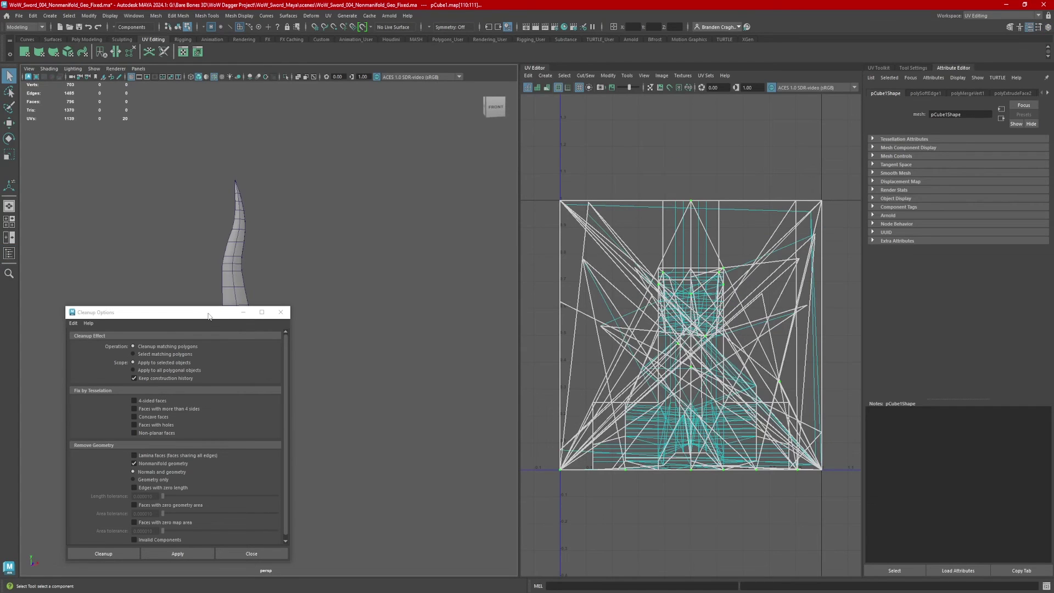
{"action": "left_click", "coordinate": [209, 315]}
{"action": "left_click", "coordinate": [280, 312]}
Return to object selection and select all the meshes that make up the dagger
{"action": "middle_click_drag", "start_coordinate": [272, 331], "coordinate": [346, 320], "text": "alt"}
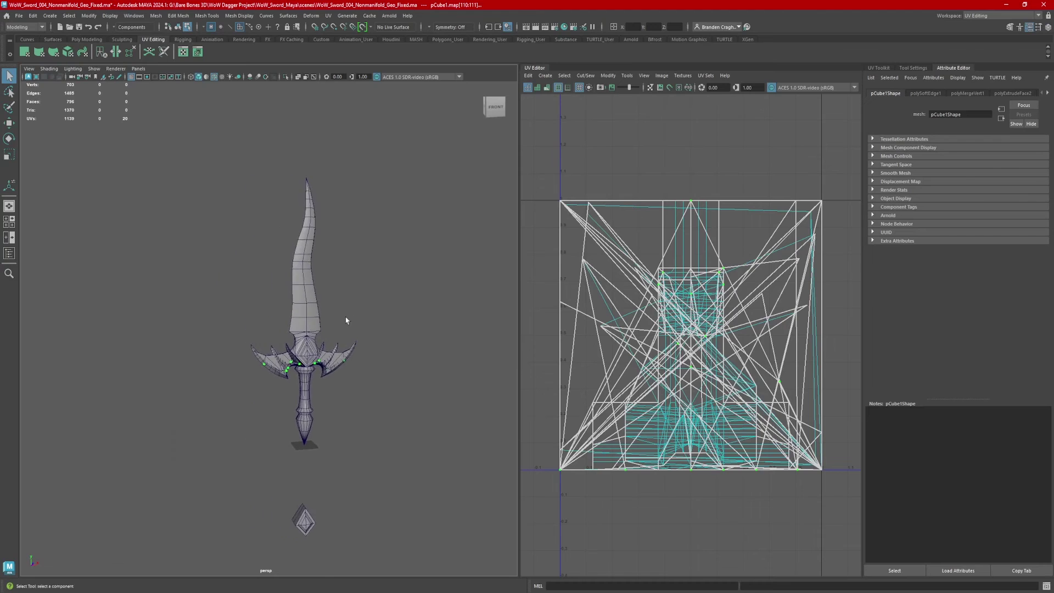
{"action": "right_click_drag", "start_coordinate": [346, 321], "coordinate": [355, 348], "text": "alt"}
{"action": "middle_click_drag", "start_coordinate": [355, 348], "coordinate": [346, 362], "text": "alt"}
{"action": "right_click_drag", "start_coordinate": [346, 361], "coordinate": [367, 361], "text": "alt"}
{"action": "right_click_drag", "start_coordinate": [298, 316], "coordinate": [338, 317]}
{"action": "left_click_drag", "start_coordinate": [201, 261], "coordinate": [373, 491]}
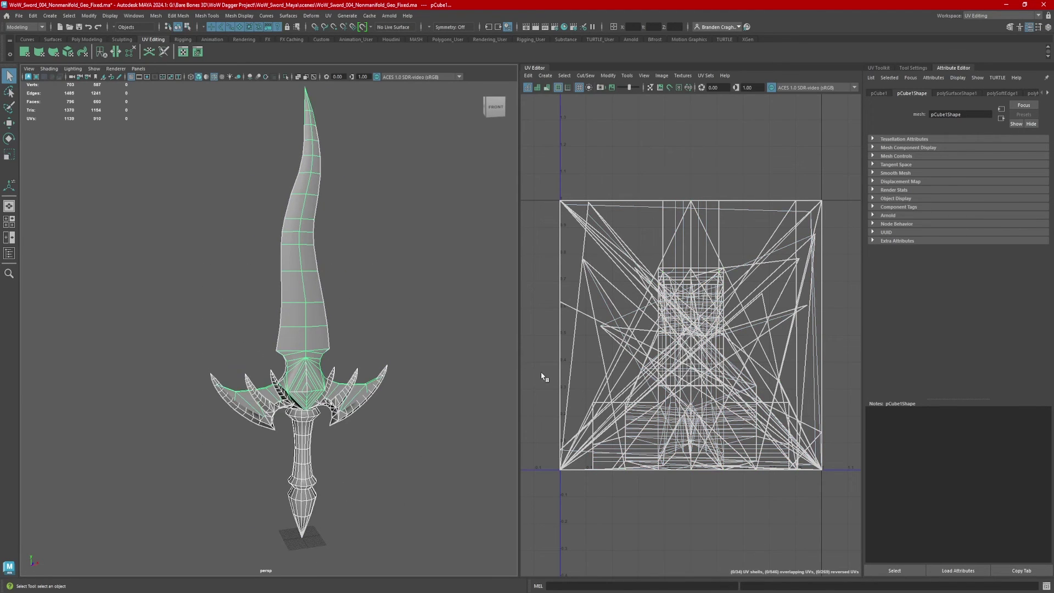
Create automatic UV projections for the selected dagger meshes with the UV Toolkit, and return to object selection
{"action": "left_click", "coordinate": [879, 68]}
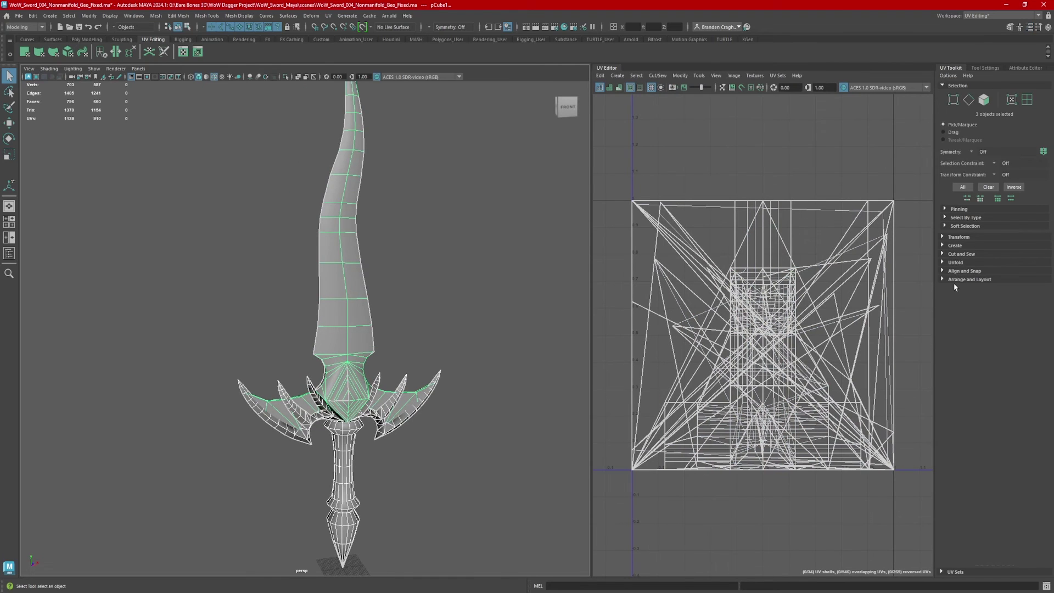
{"action": "left_click", "coordinate": [946, 246]}
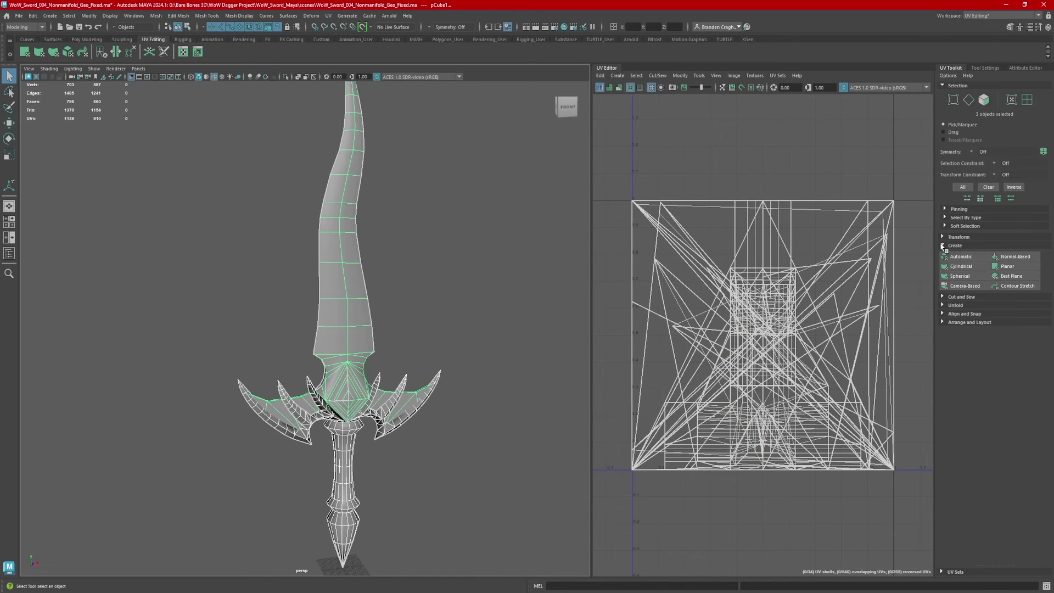
{"action": "left_click_drag", "start_coordinate": [494, 456], "coordinate": [424, 325], "text": "alt"}
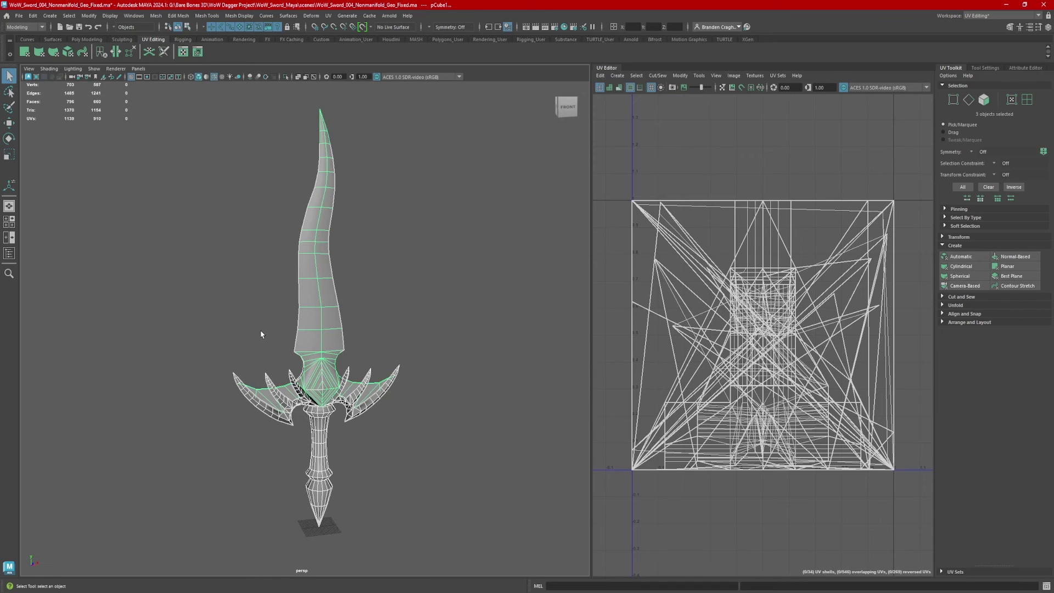
{"action": "left_click_drag", "start_coordinate": [240, 297], "coordinate": [361, 439]}
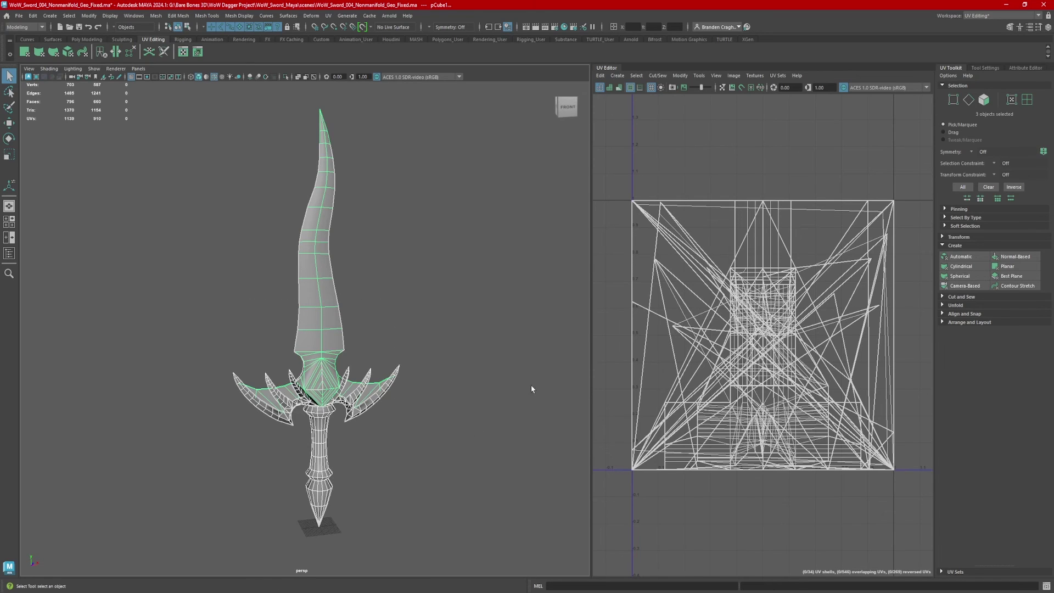
{"action": "left_click", "coordinate": [960, 258]}
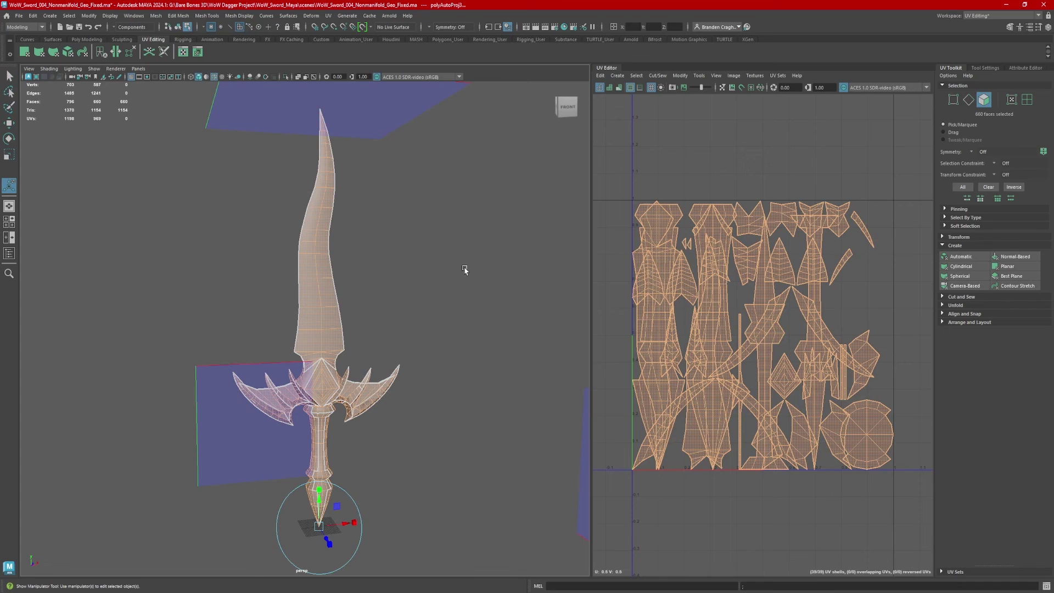
{"action": "right_click_drag", "start_coordinate": [451, 333], "coordinate": [462, 334]}
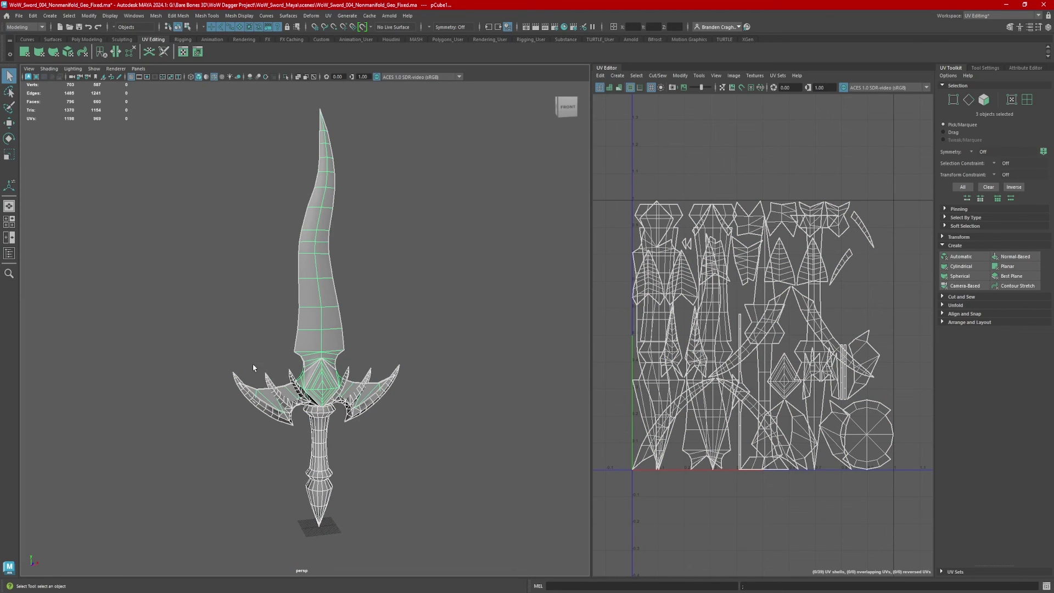
Return to the General workspace, reopen the Cleanup options and place the window clear of the dagger
{"action": "left_click", "coordinate": [978, 18]}
{"action": "left_click", "coordinate": [980, 32]}
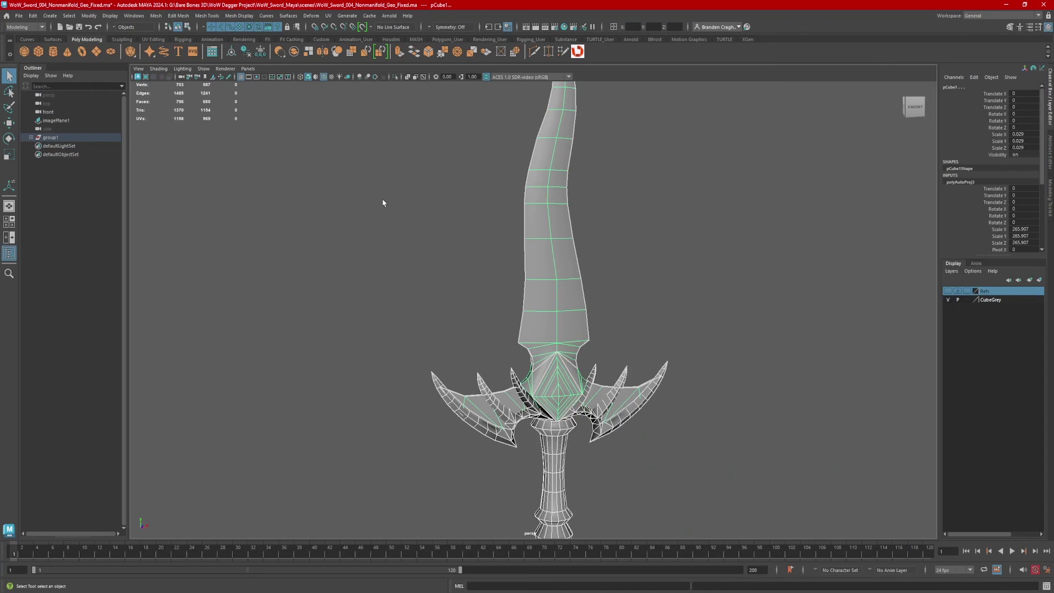
{"action": "left_click", "coordinate": [157, 16]}
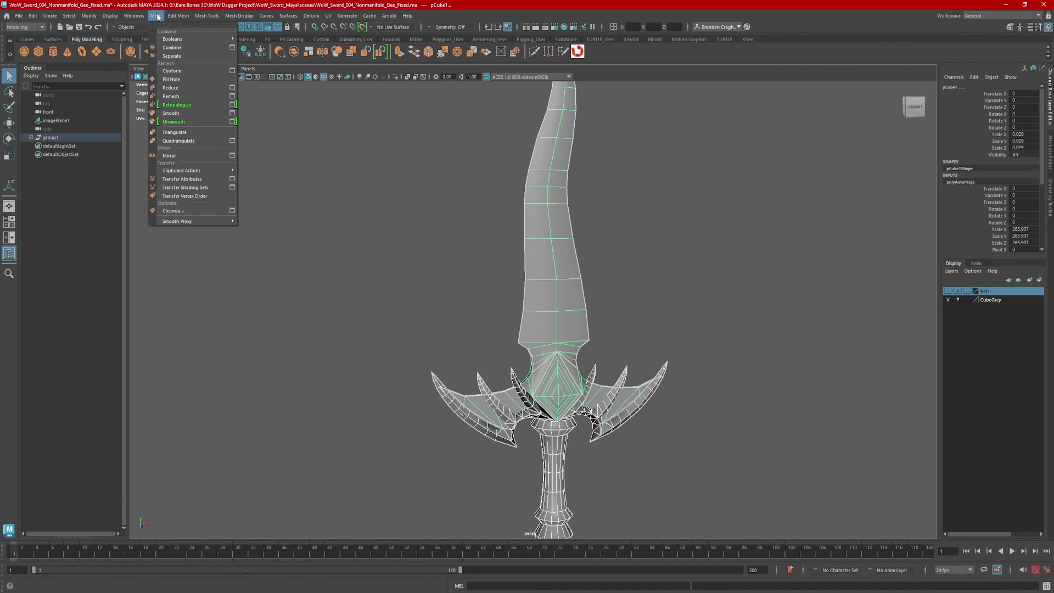
{"action": "left_click", "coordinate": [233, 211]}
{"action": "left_click_drag", "start_coordinate": [203, 321], "coordinate": [777, 155]}
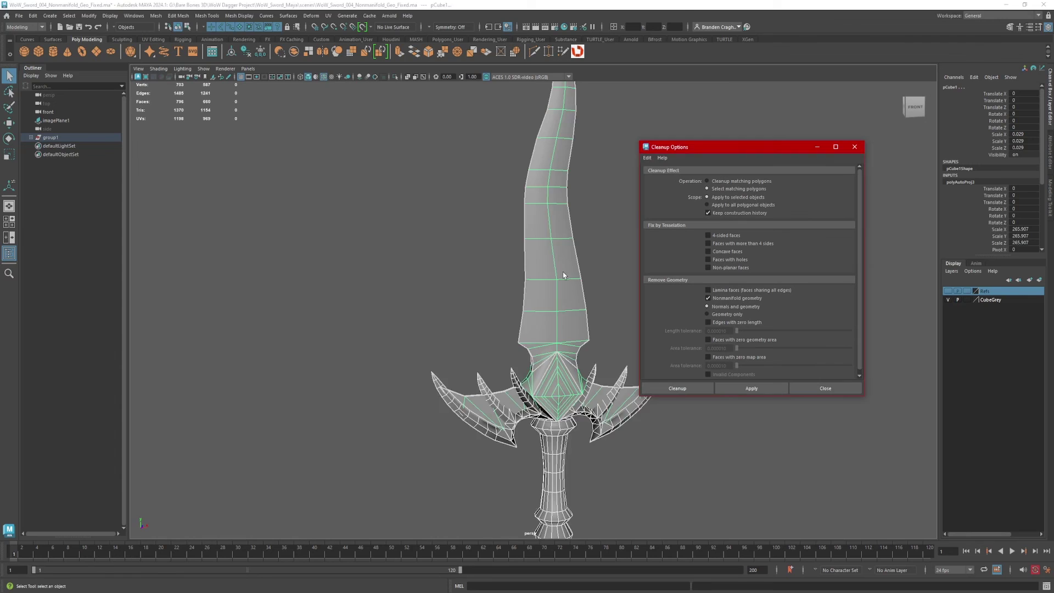
Check all the dagger meshes for nonmanifold normals and geometry, with Cleanup set to select matching polygons
{"action": "key", "text": "f"}
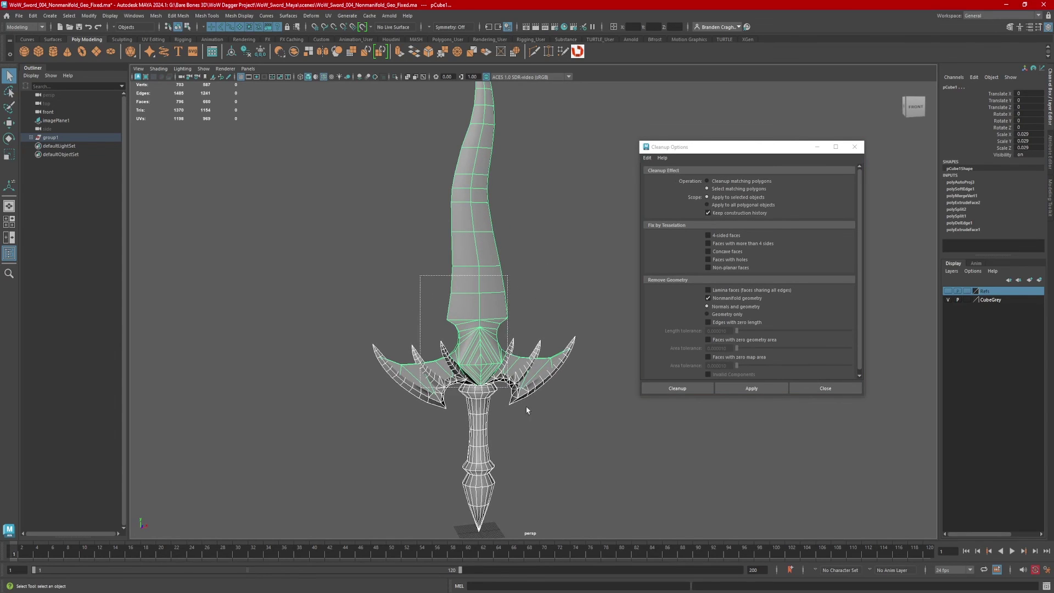
{"action": "left_click", "coordinate": [767, 389]}
{"action": "left_click_drag", "start_coordinate": [389, 254], "coordinate": [572, 462]}
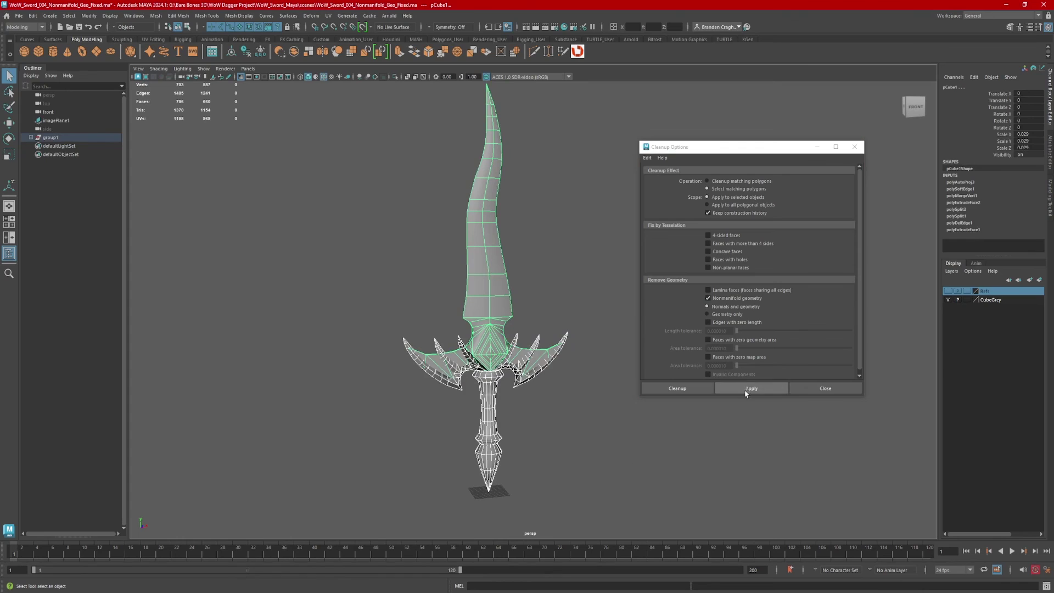
{"action": "left_click", "coordinate": [746, 391]}
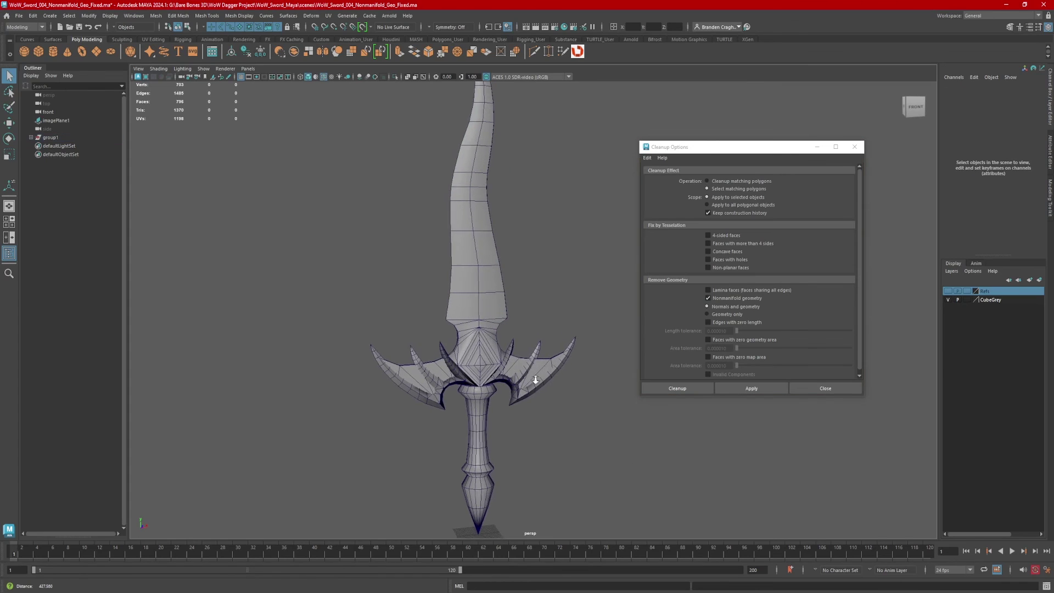
Switch the cleanup check from nonmanifold geometry to edges with zero length only, and apply it
{"action": "left_click", "coordinate": [708, 323]}
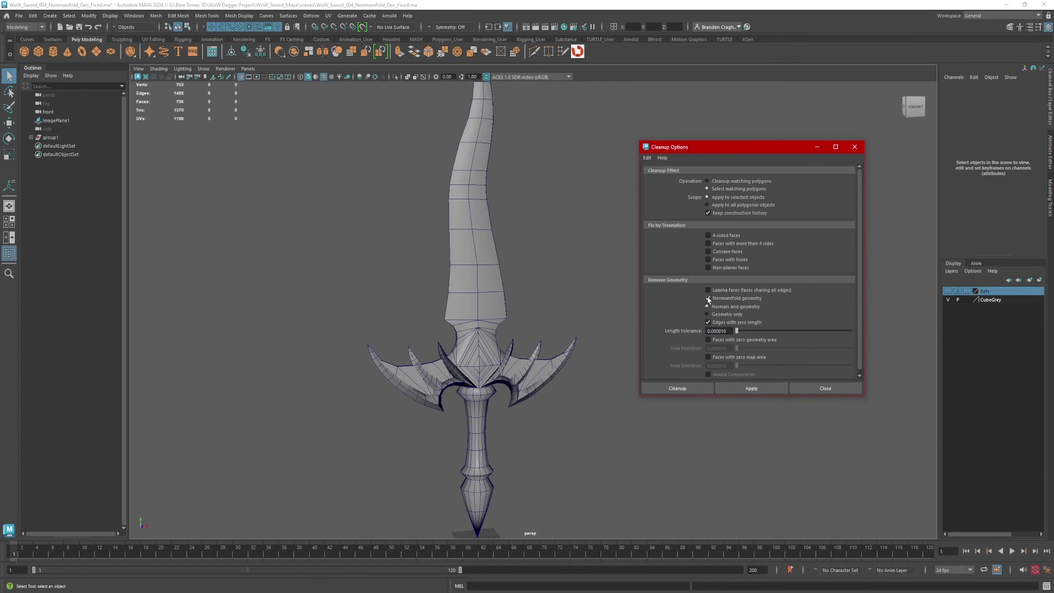
{"action": "left_click", "coordinate": [708, 299]}
{"action": "left_click", "coordinate": [752, 389]}
{"action": "left_click", "coordinate": [591, 374]}
{"action": "scroll", "coordinate": [590, 374], "scroll_direction": "down", "scroll_amount": 2}
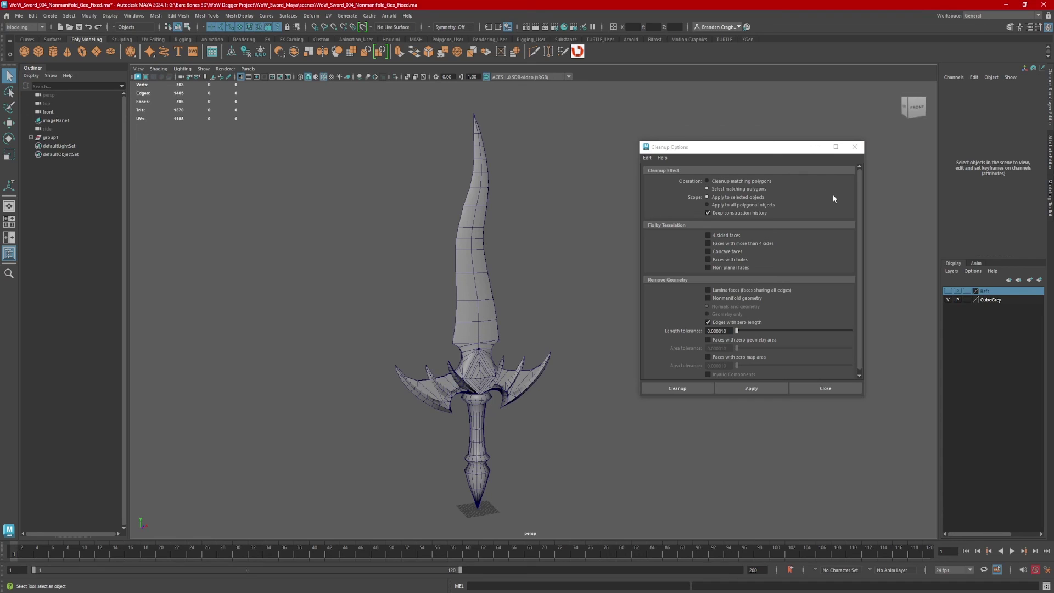
{"action": "left_click", "coordinate": [829, 193]}
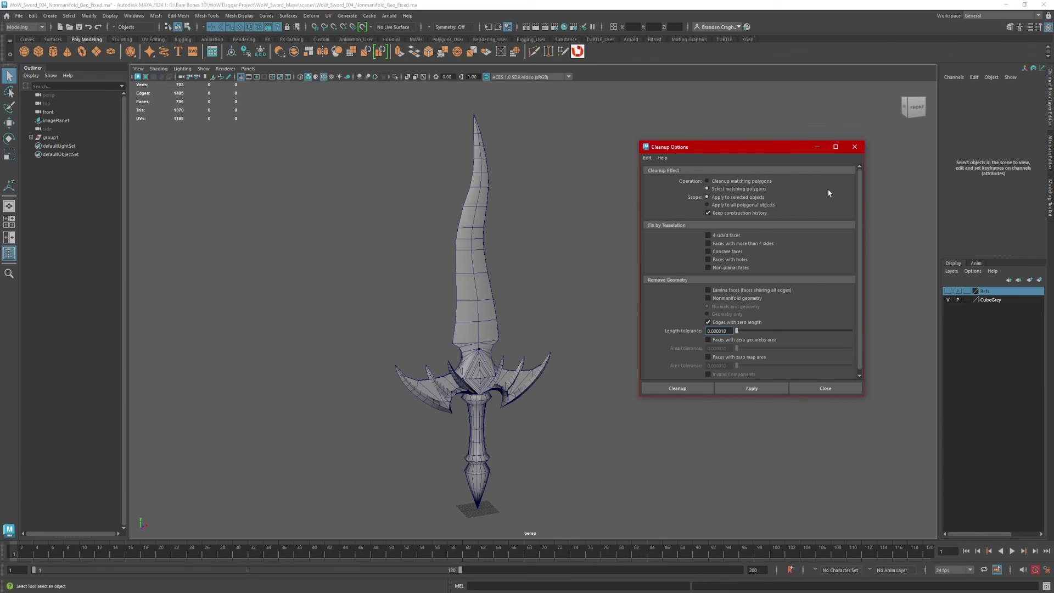